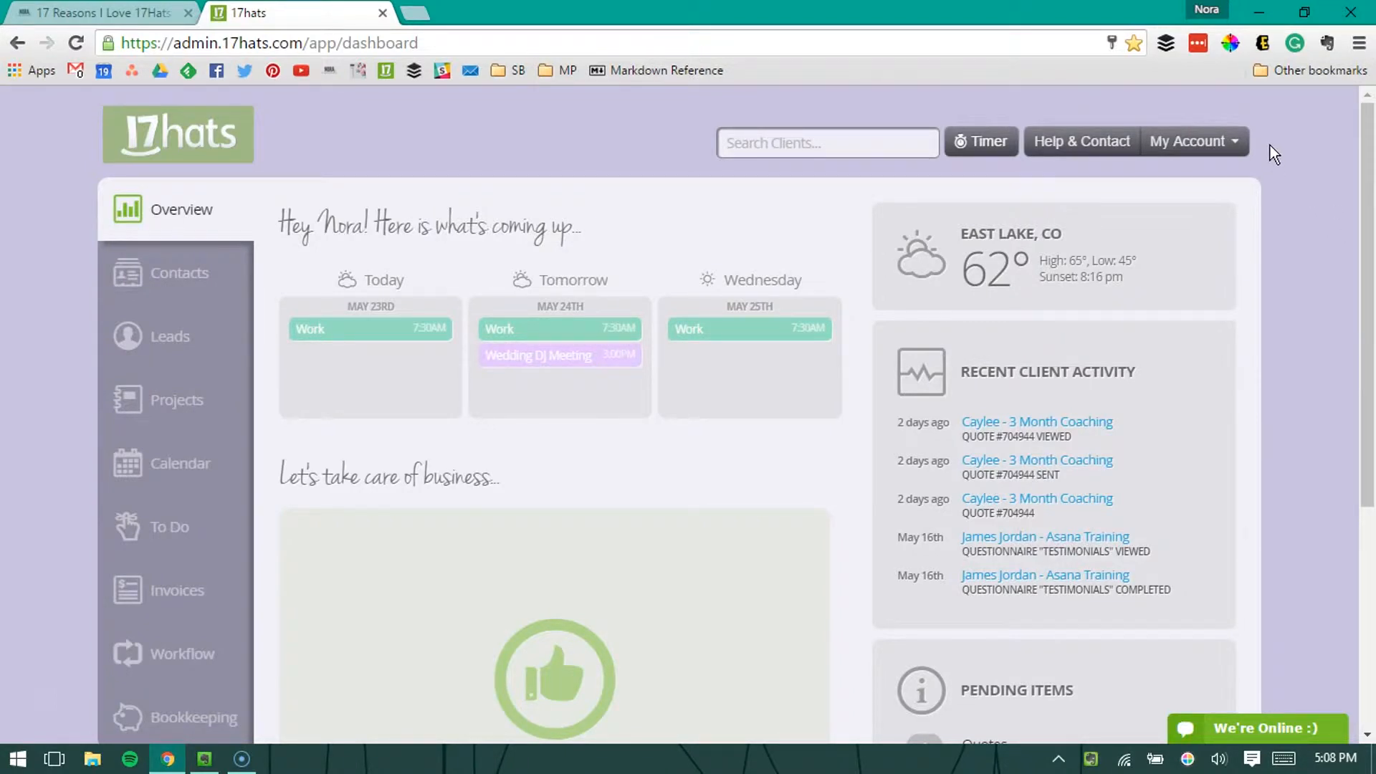
# Step: Open the account's templates page and look through the existing email, quote, contract, invoice and questionnaire templates
pyautogui.click(1227, 143)
pyautogui.click(1181, 179)
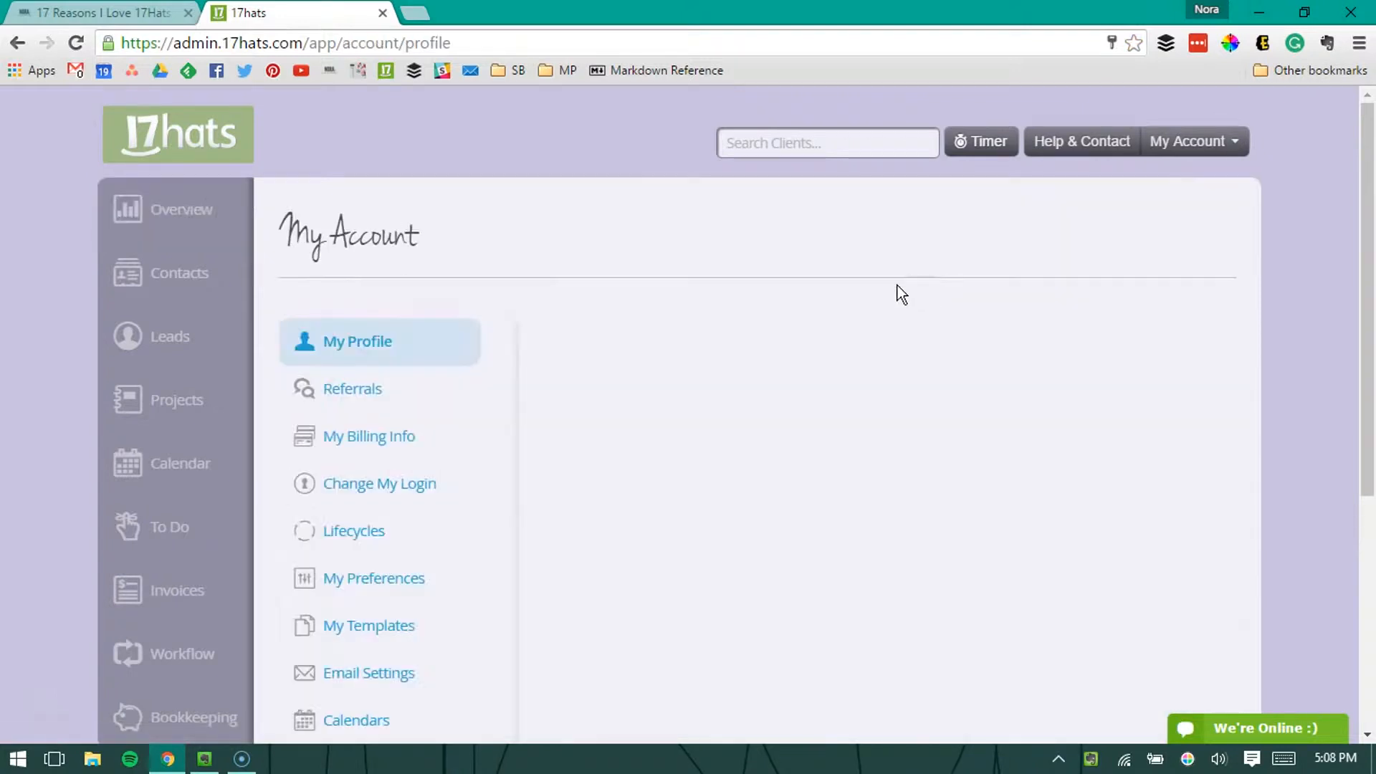
pyautogui.click(385, 633)
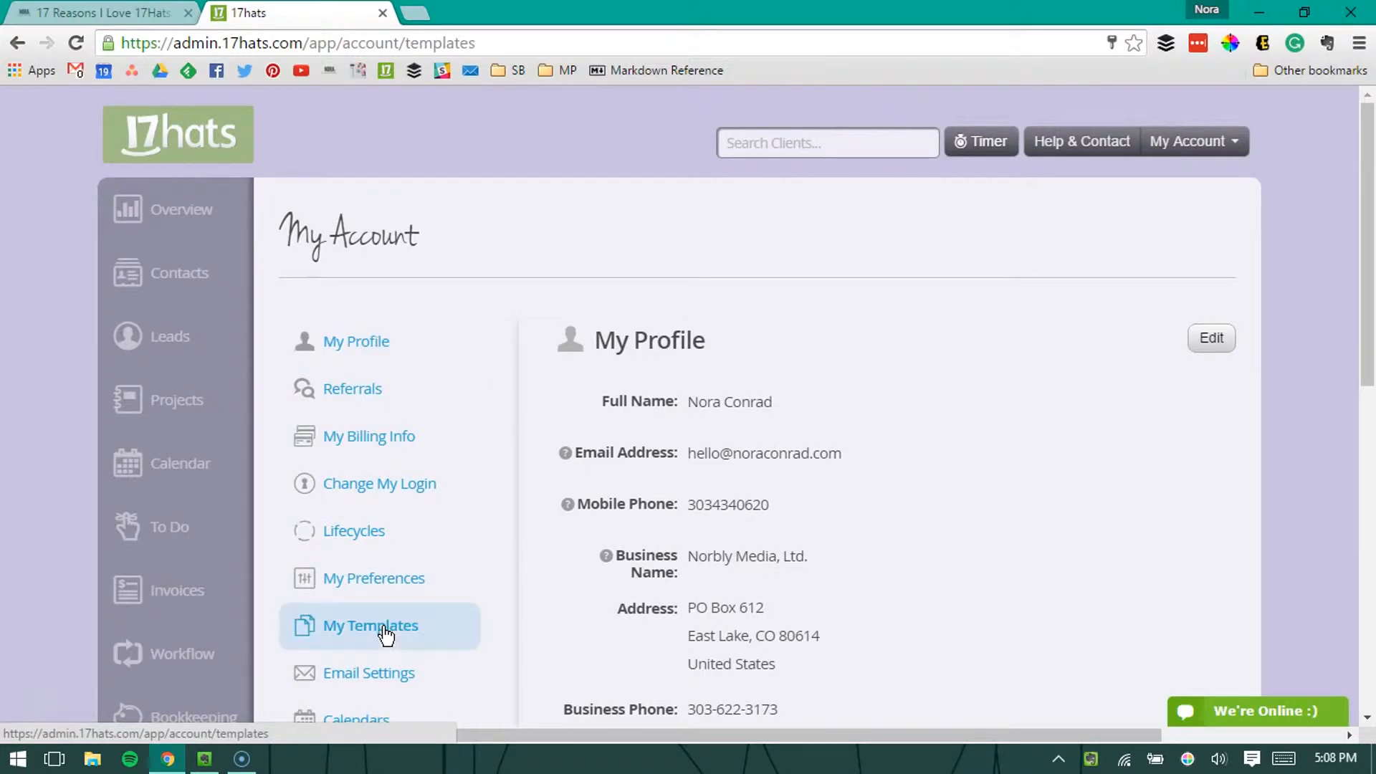
pyautogui.scroll(-10, 950, 416)
pyautogui.scroll(-15, 947, 410)
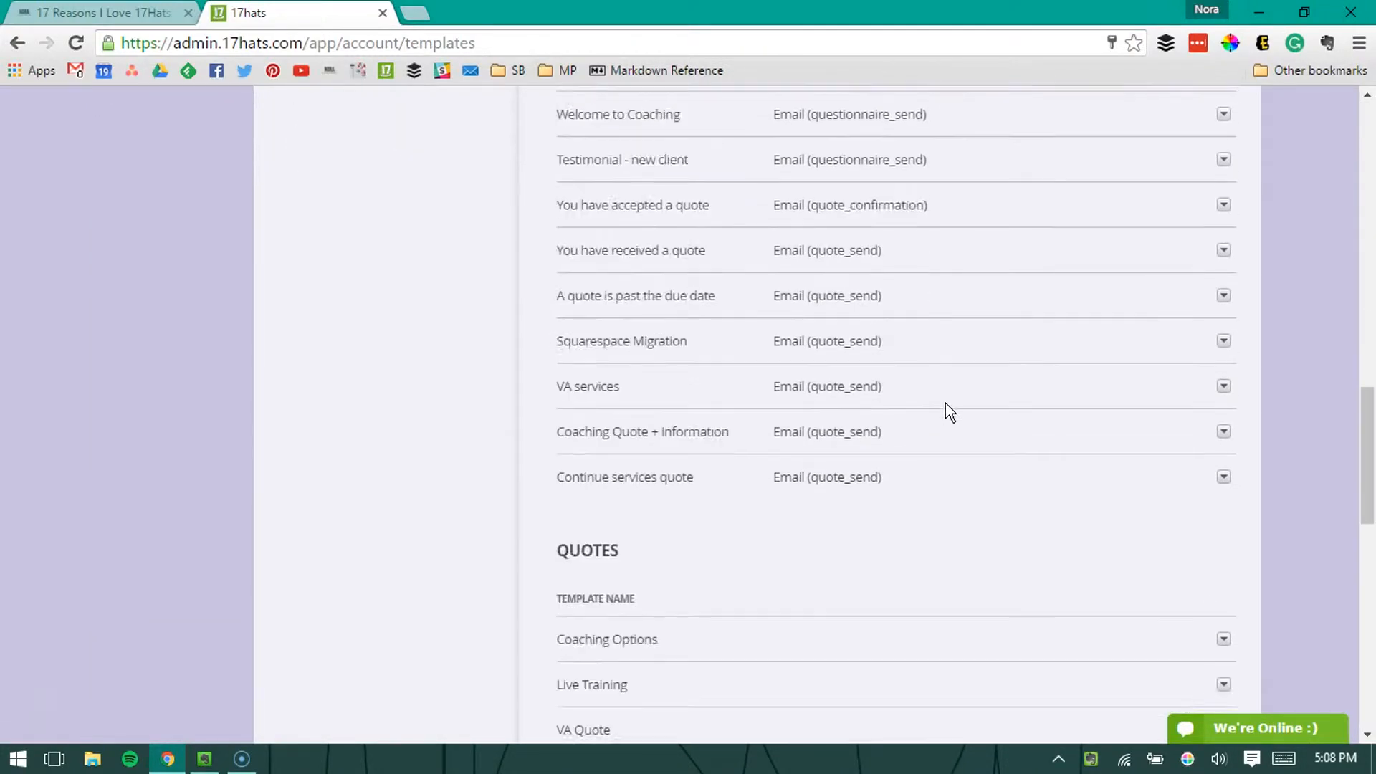
pyautogui.scroll(-7, 943, 397)
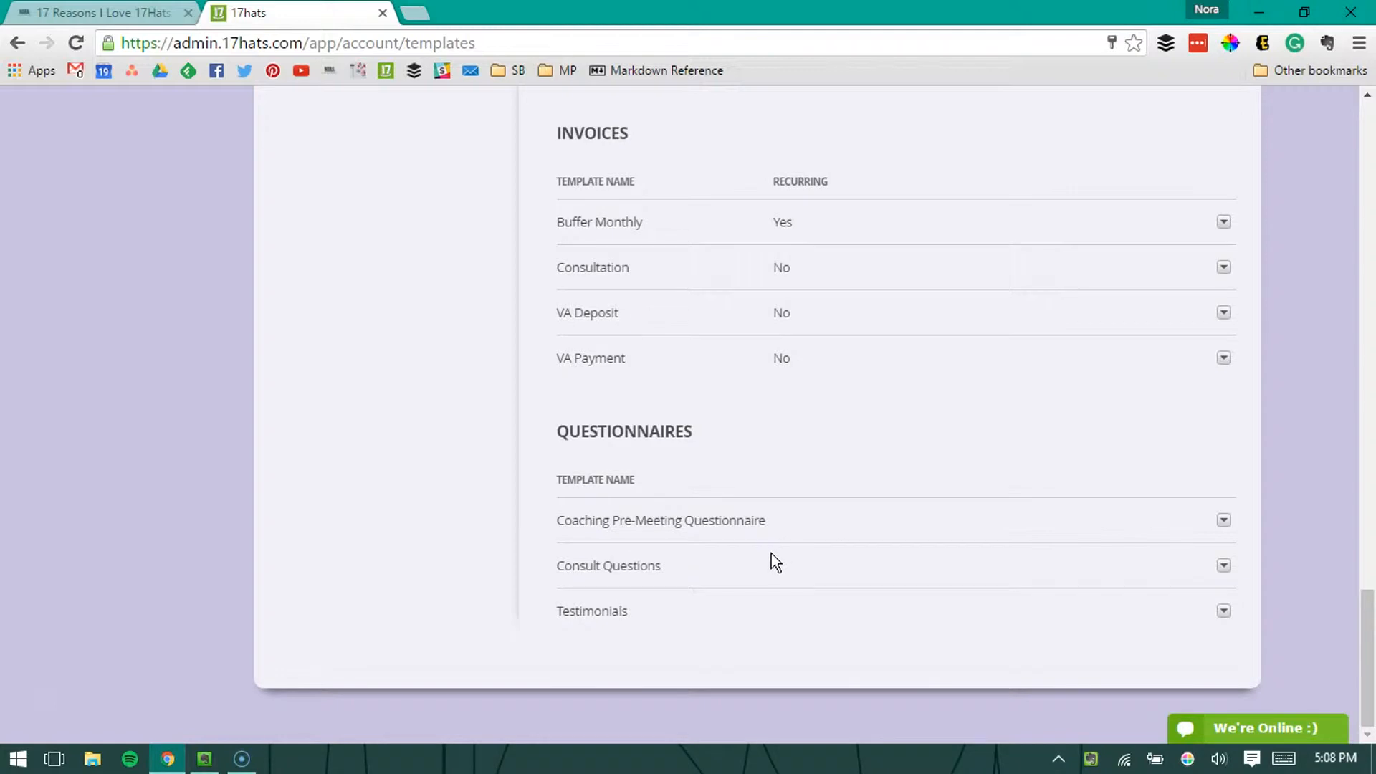
pyautogui.scroll(20, 687, 529)
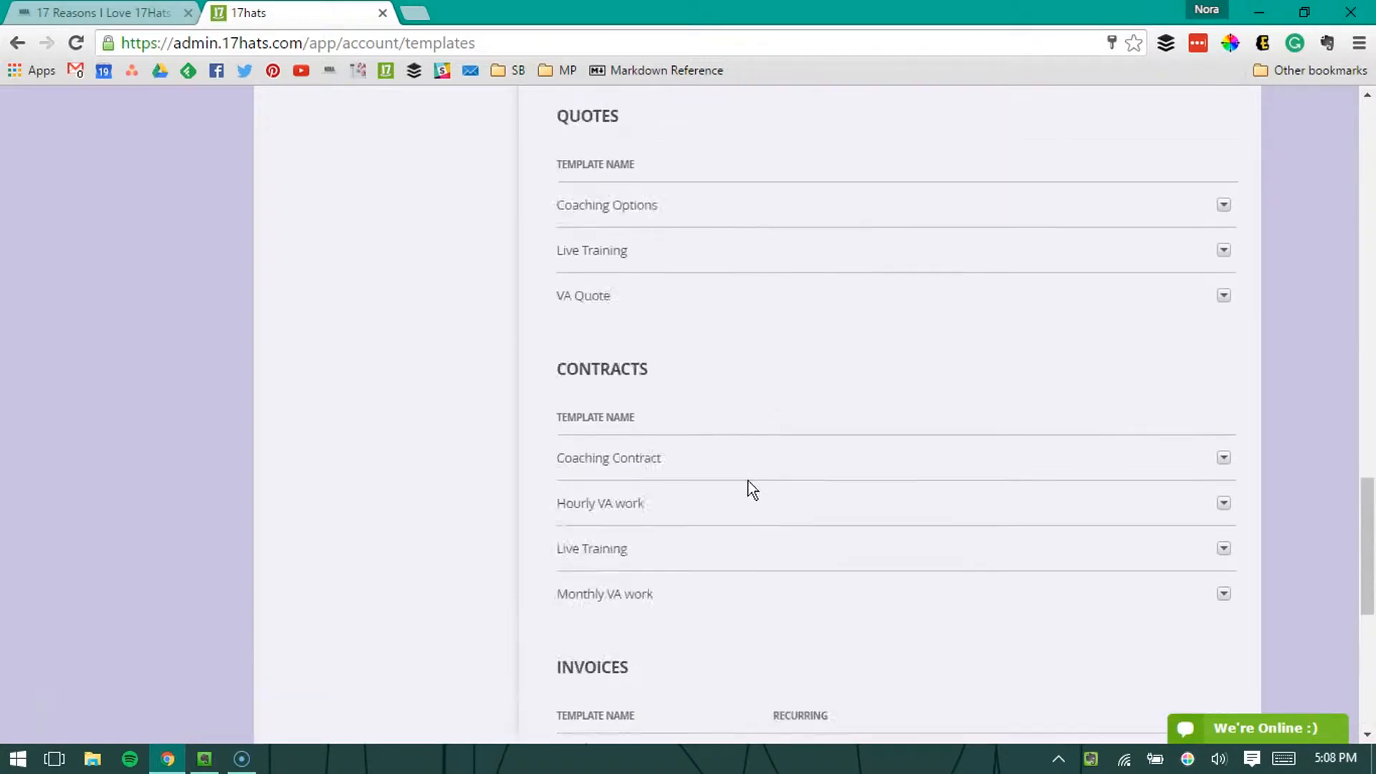
pyautogui.scroll(2, 883, 320)
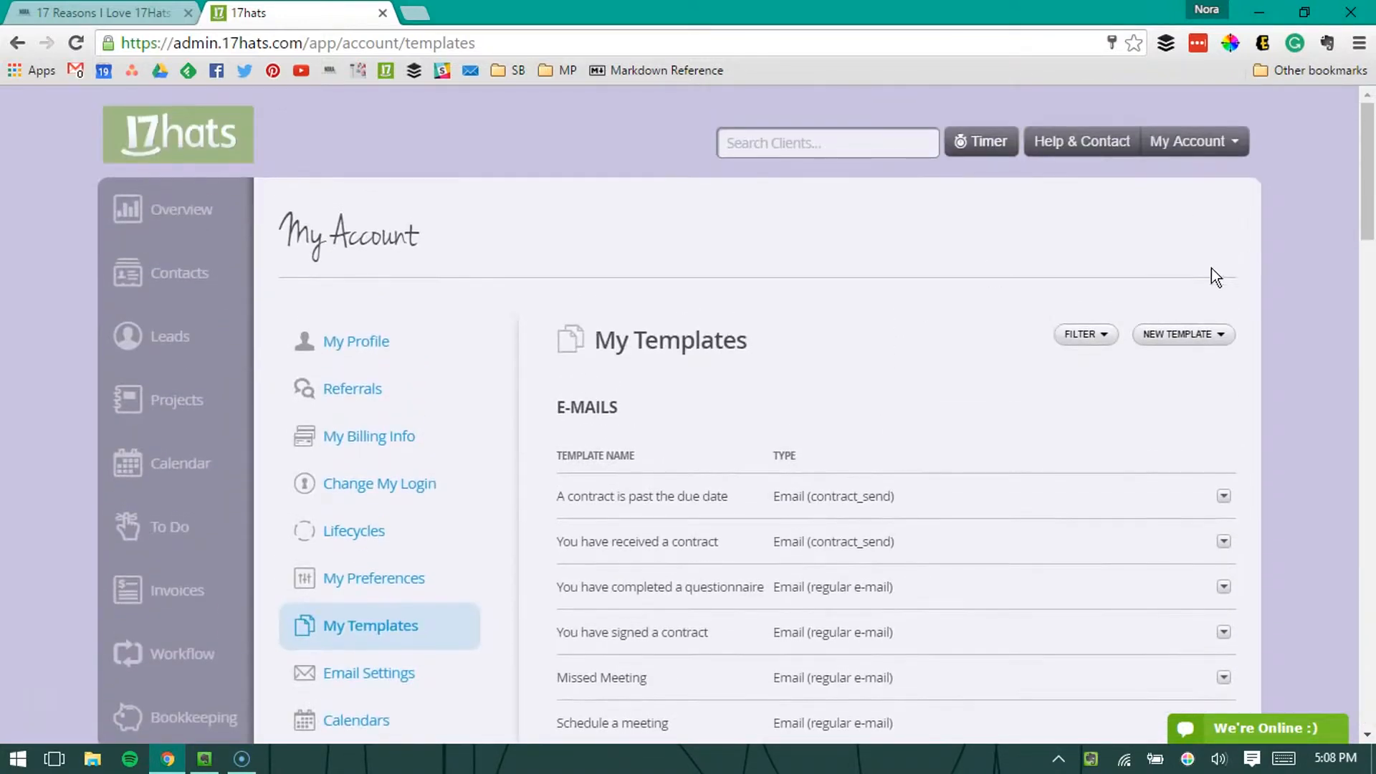
# Step: Create a new questionnaire template titled Example, leaving its due date blank
pyautogui.click(1174, 337)
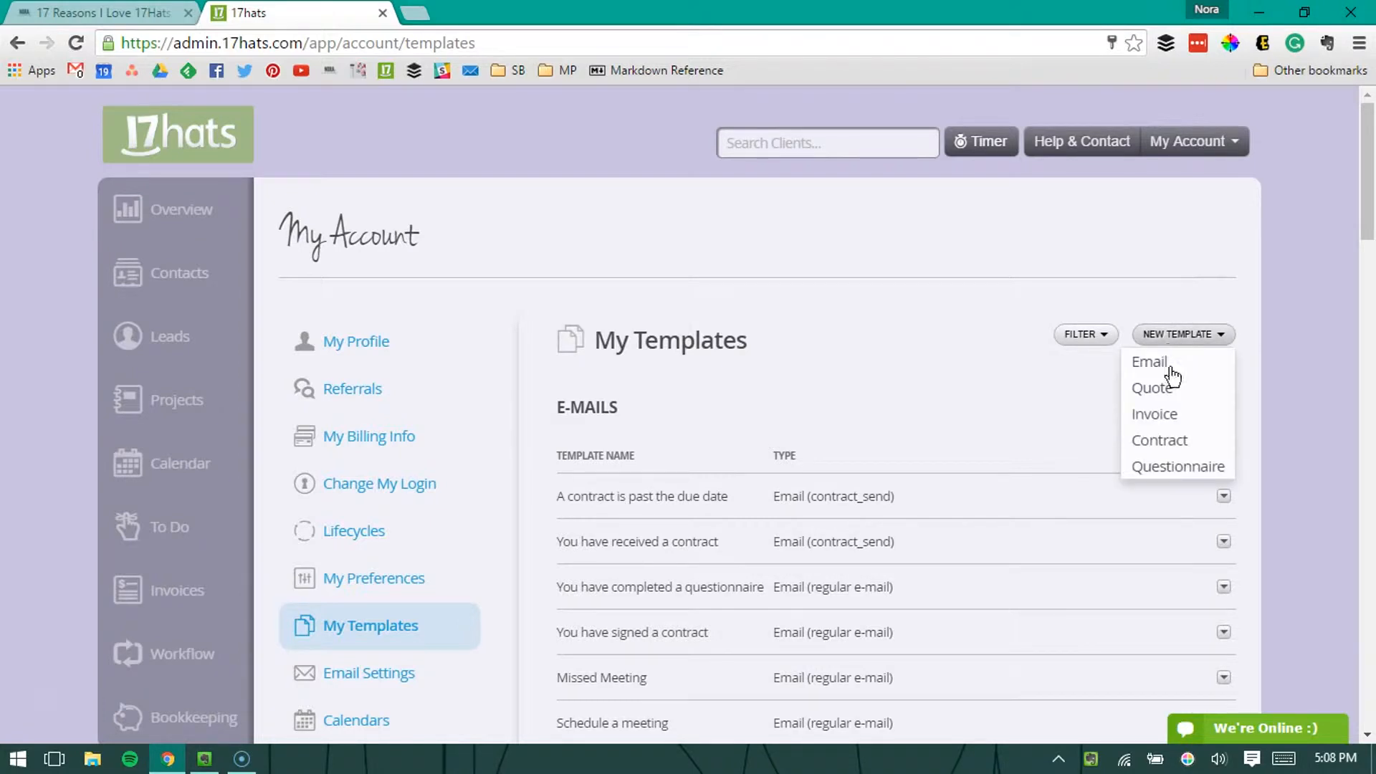
pyautogui.click(1177, 467)
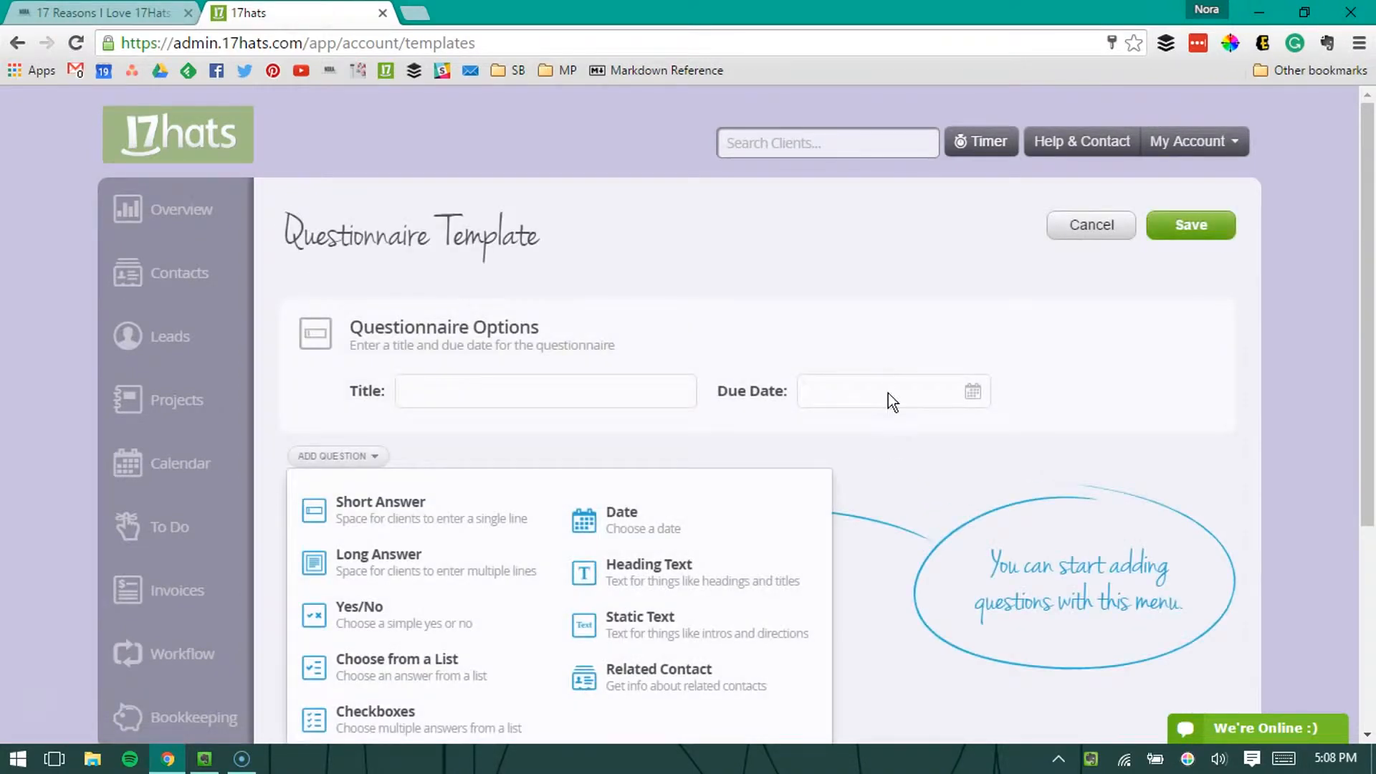
pyautogui.scroll(-1, 887, 391)
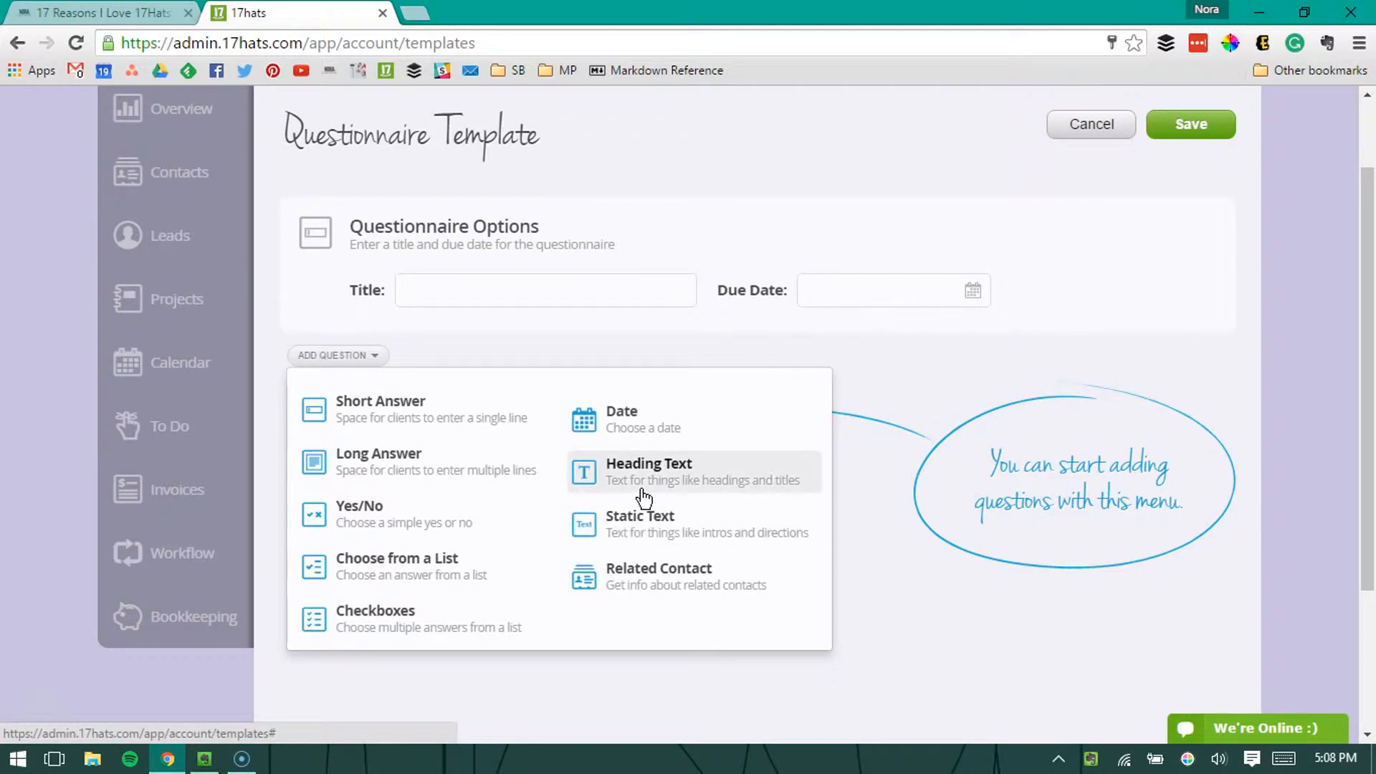
pyautogui.click(530, 289)
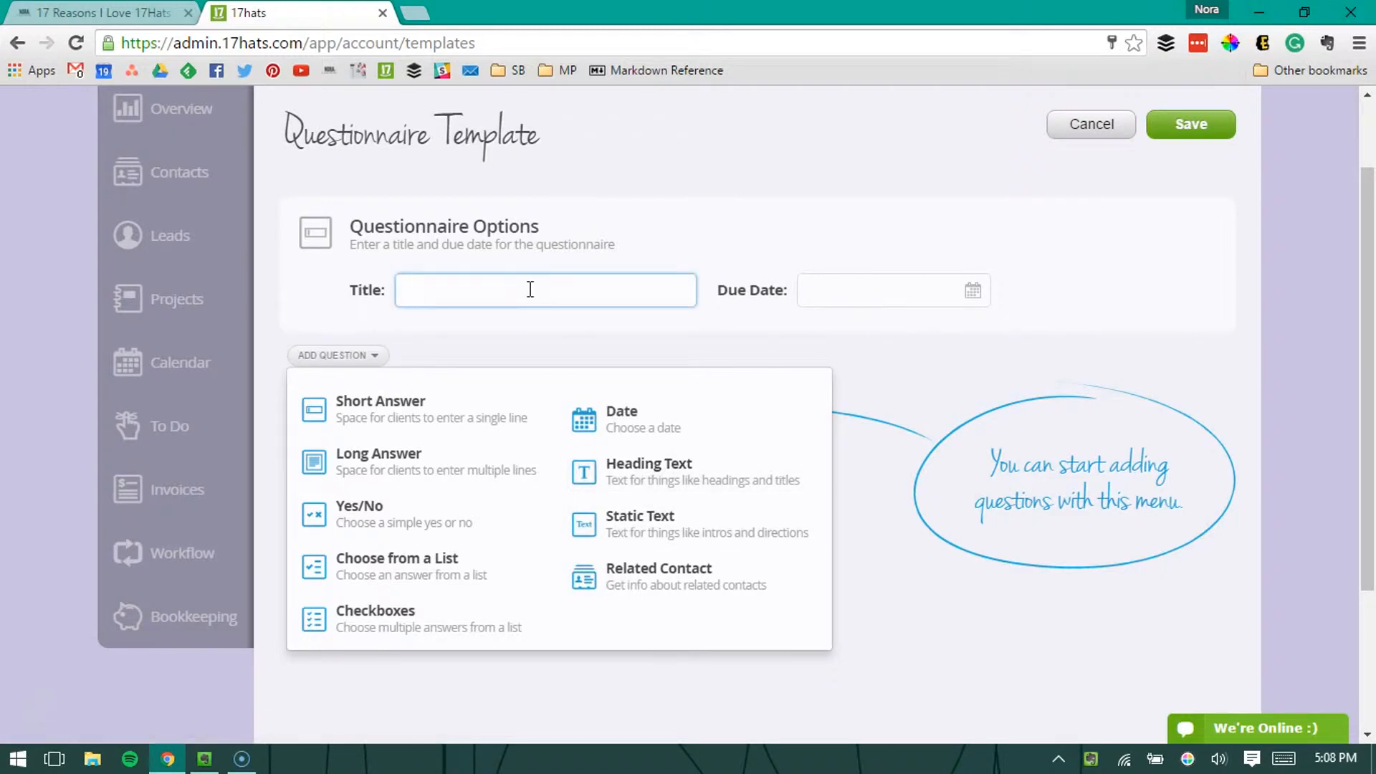
pyautogui.write('Example')
pyautogui.click(803, 289)
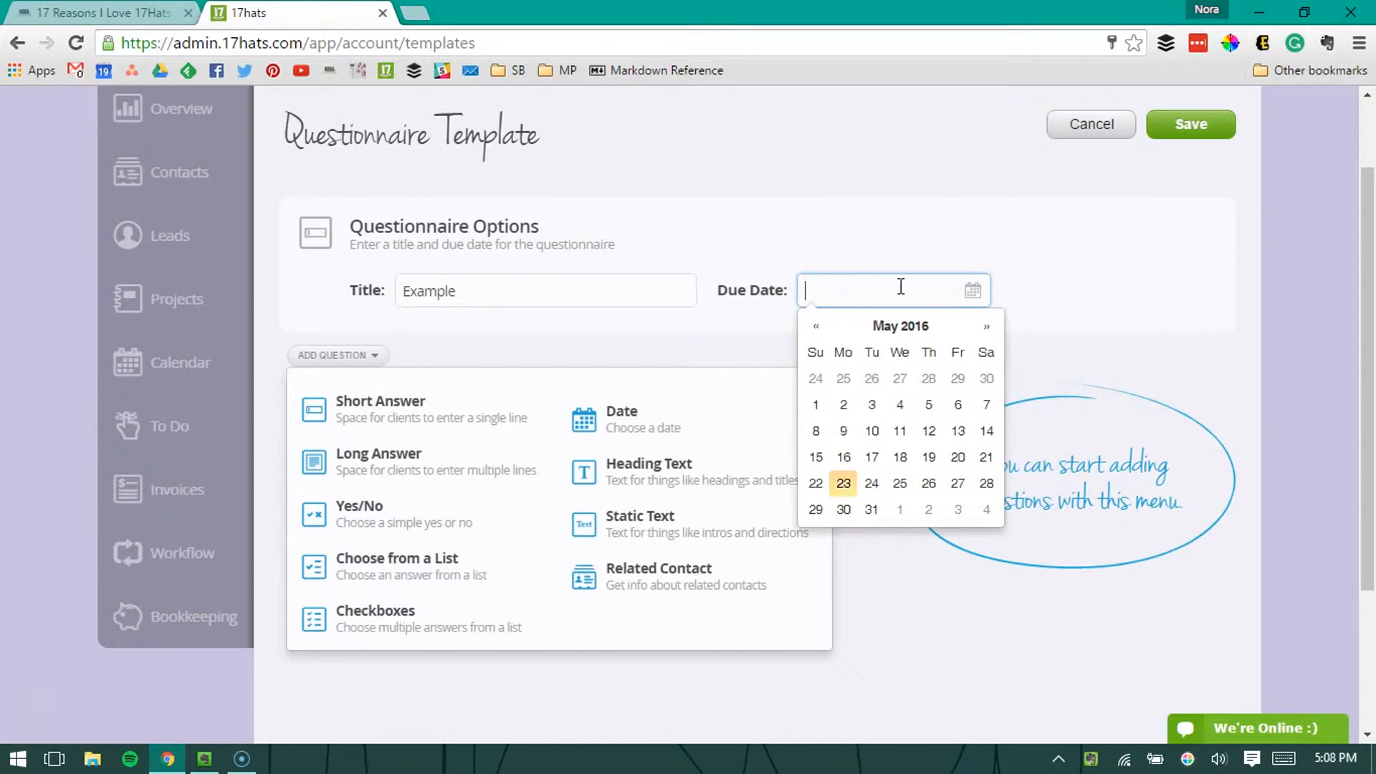
pyautogui.click(927, 228)
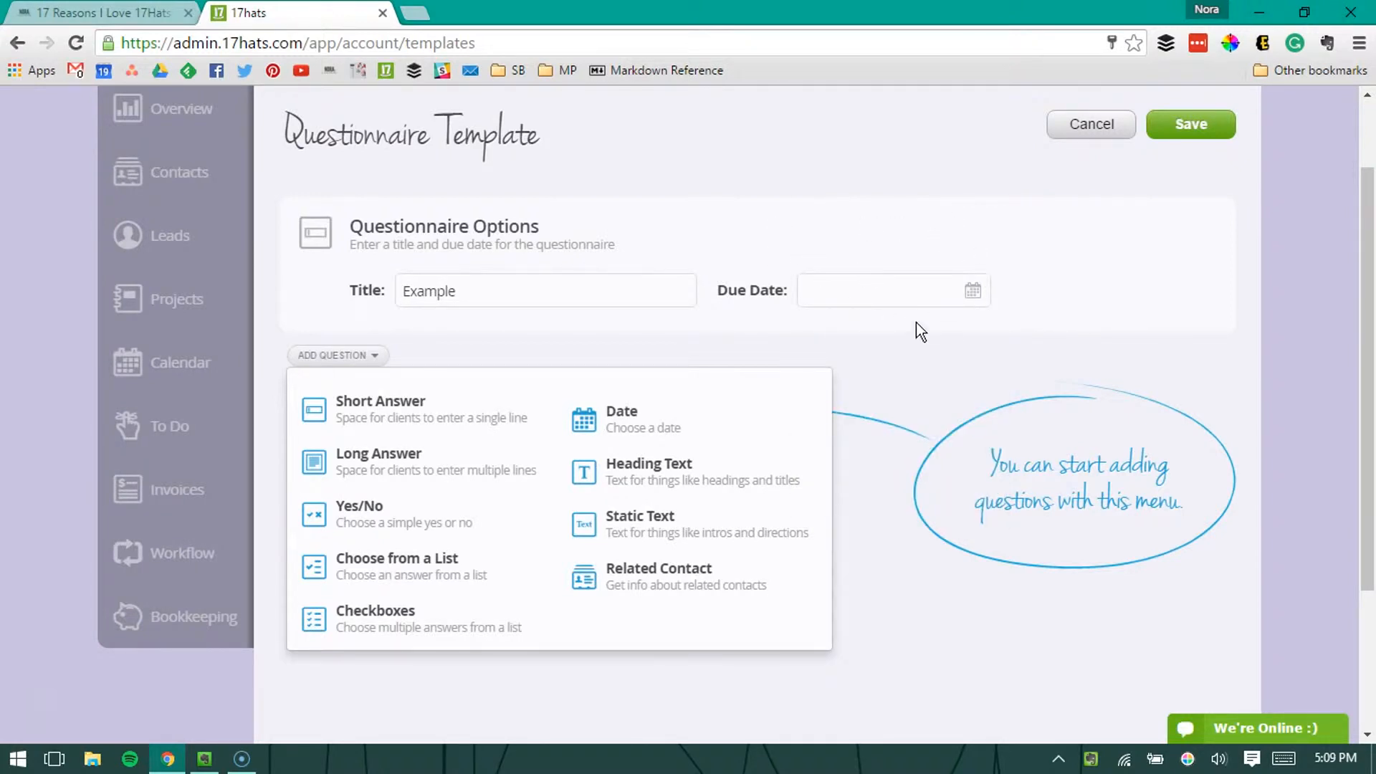
# Step: Add a heading text item reading "About You" to the questionnaire
pyautogui.click(672, 466)
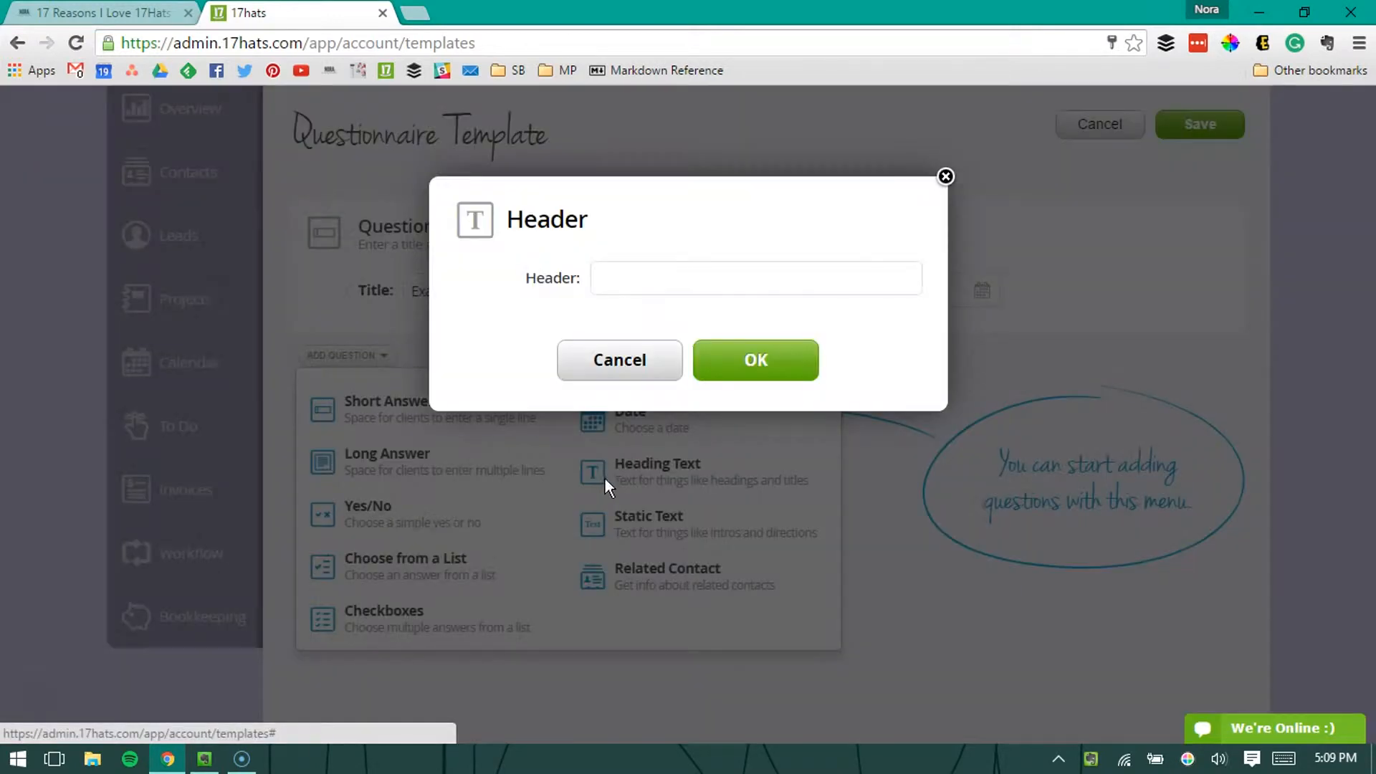
pyautogui.click(633, 290)
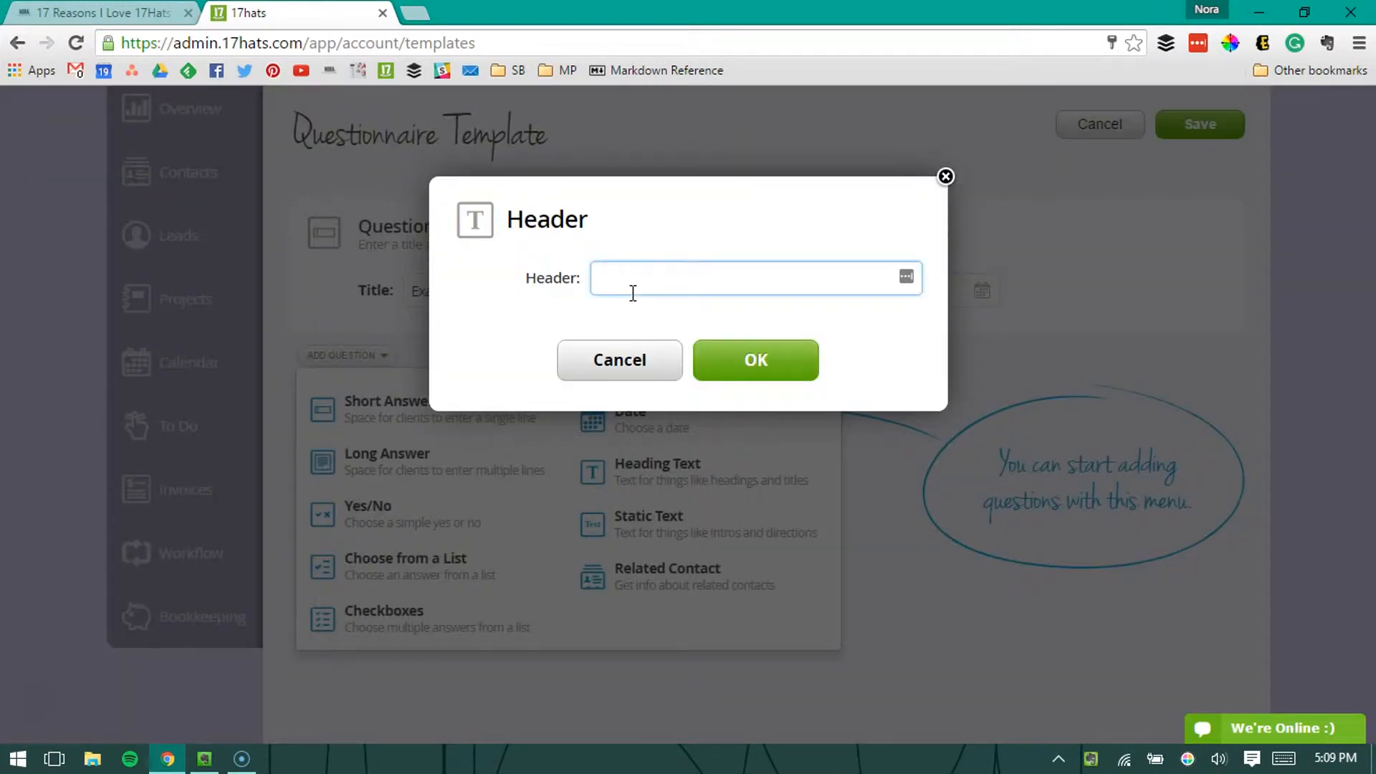
pyautogui.write('About You')
pyautogui.click(746, 359)
# Step: Add a static text item below the heading reading "We're going to get to know your life!"
pyautogui.click(365, 477)
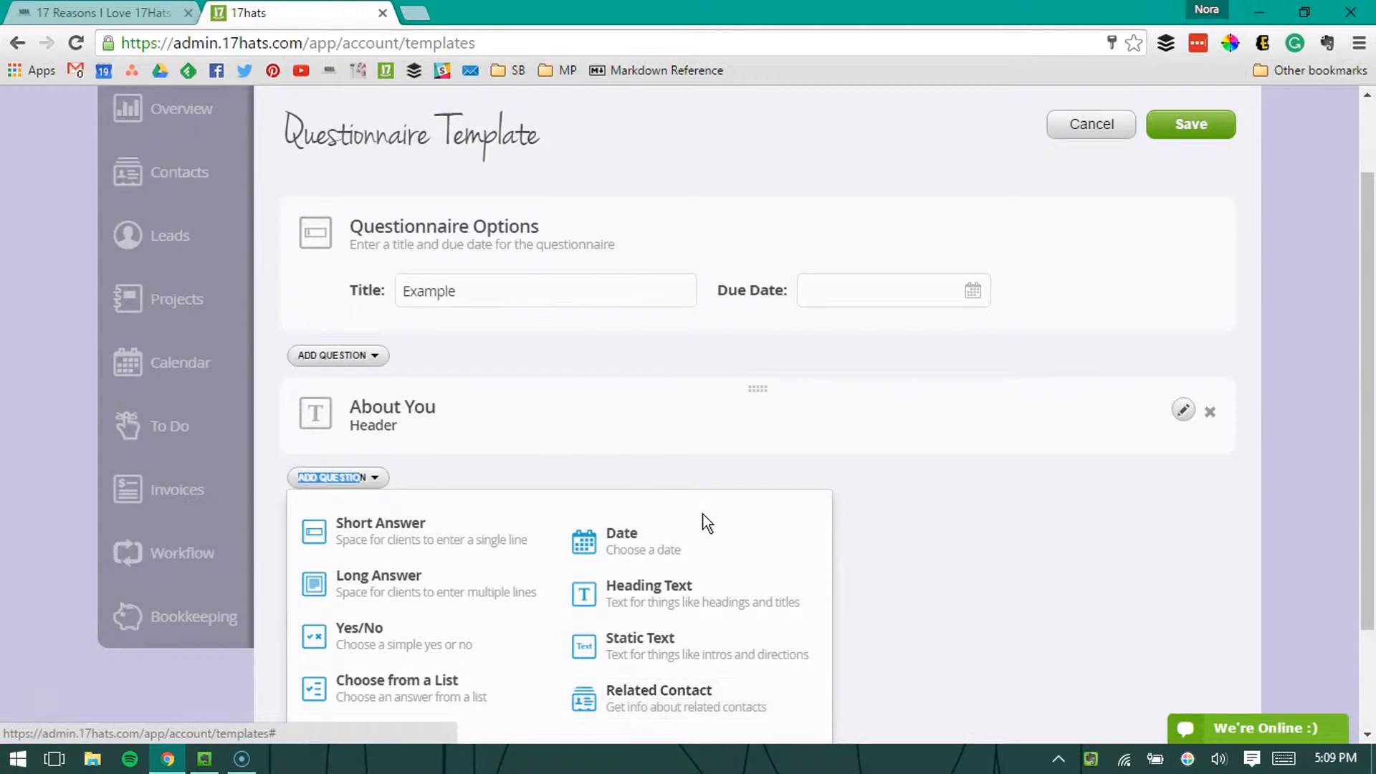
pyautogui.click(699, 665)
pyautogui.click(714, 308)
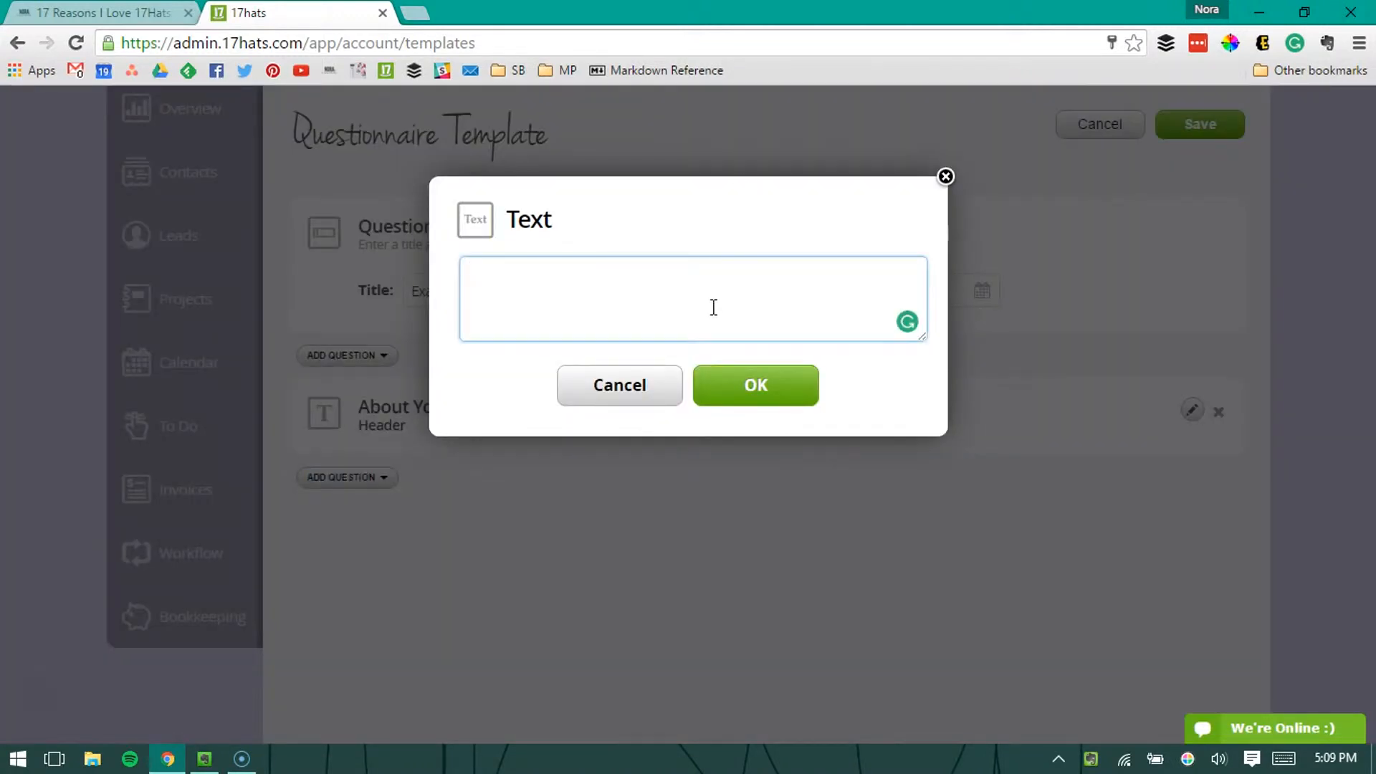
pyautogui.write("We're going to get t")
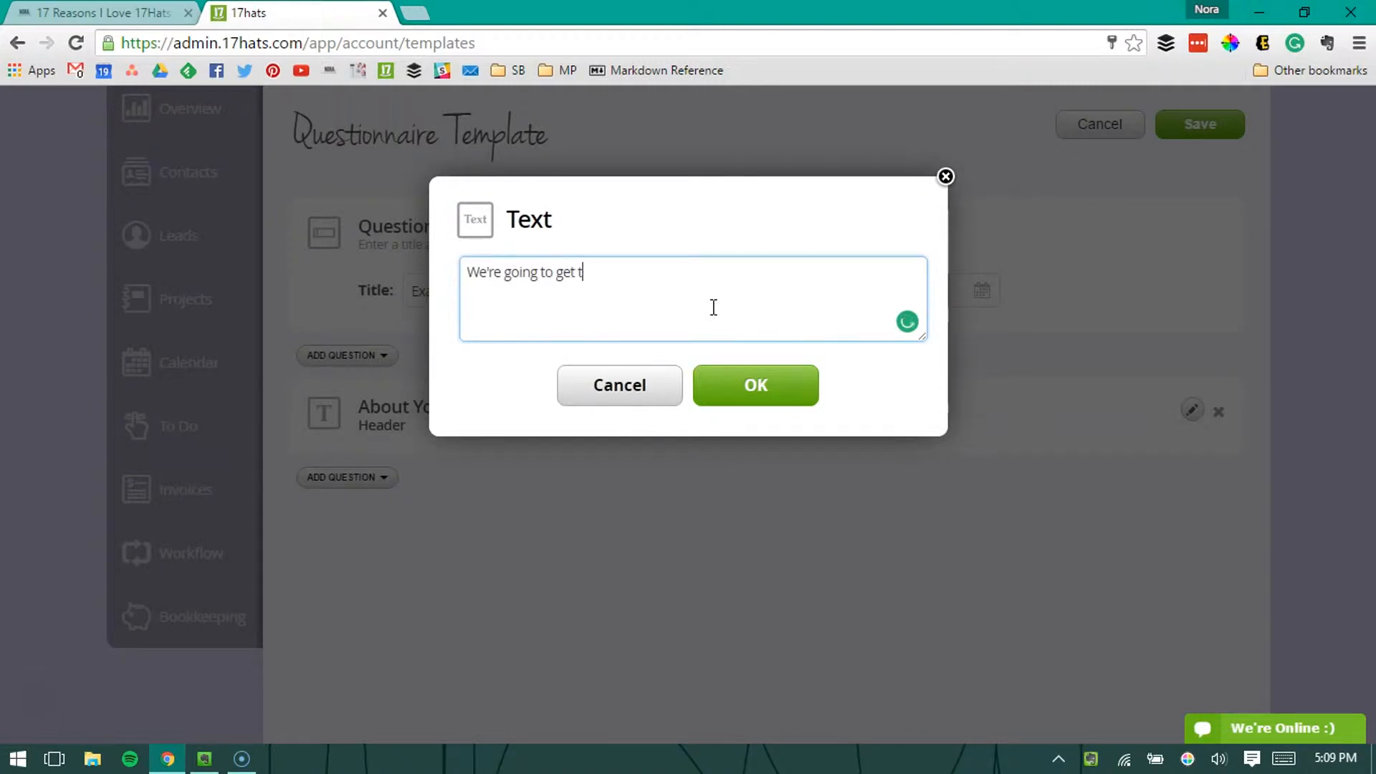
pyautogui.write('o know your life!')
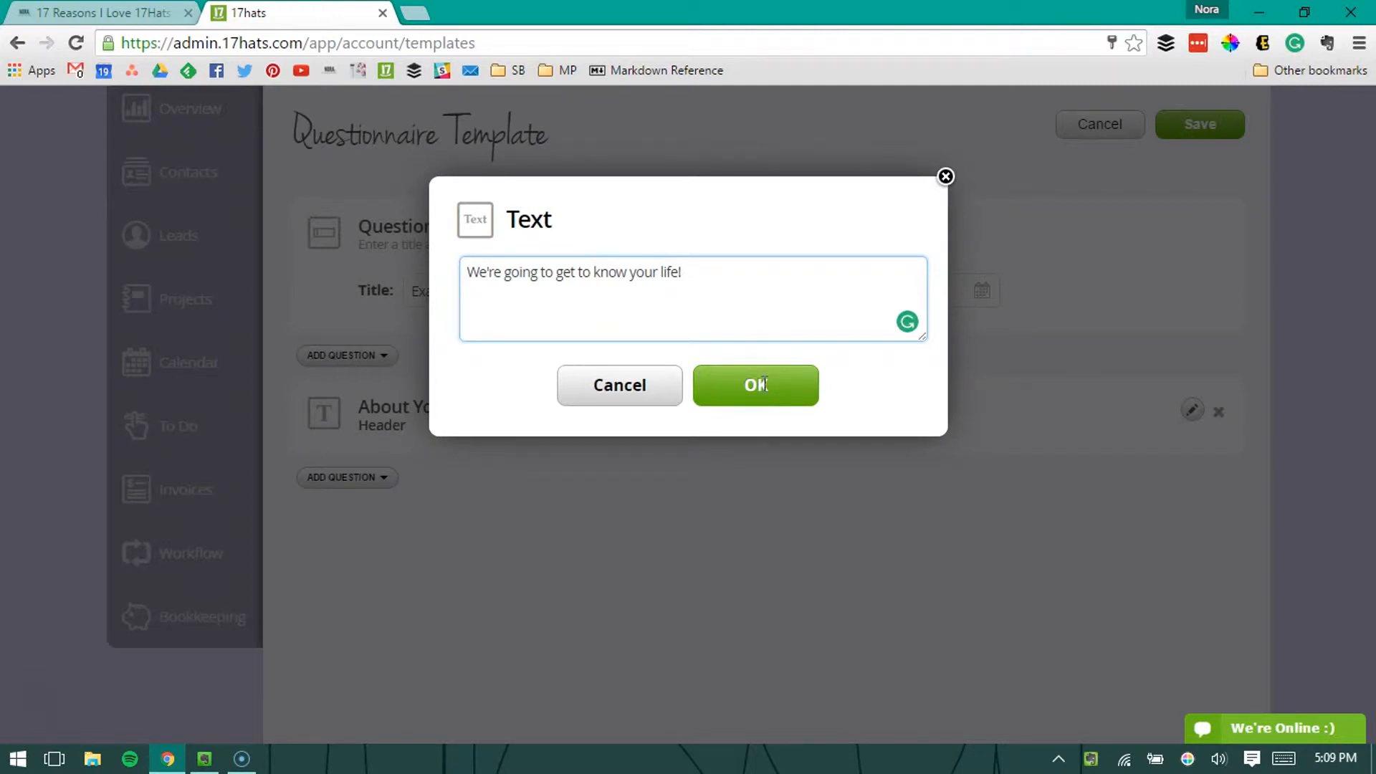
pyautogui.click(757, 385)
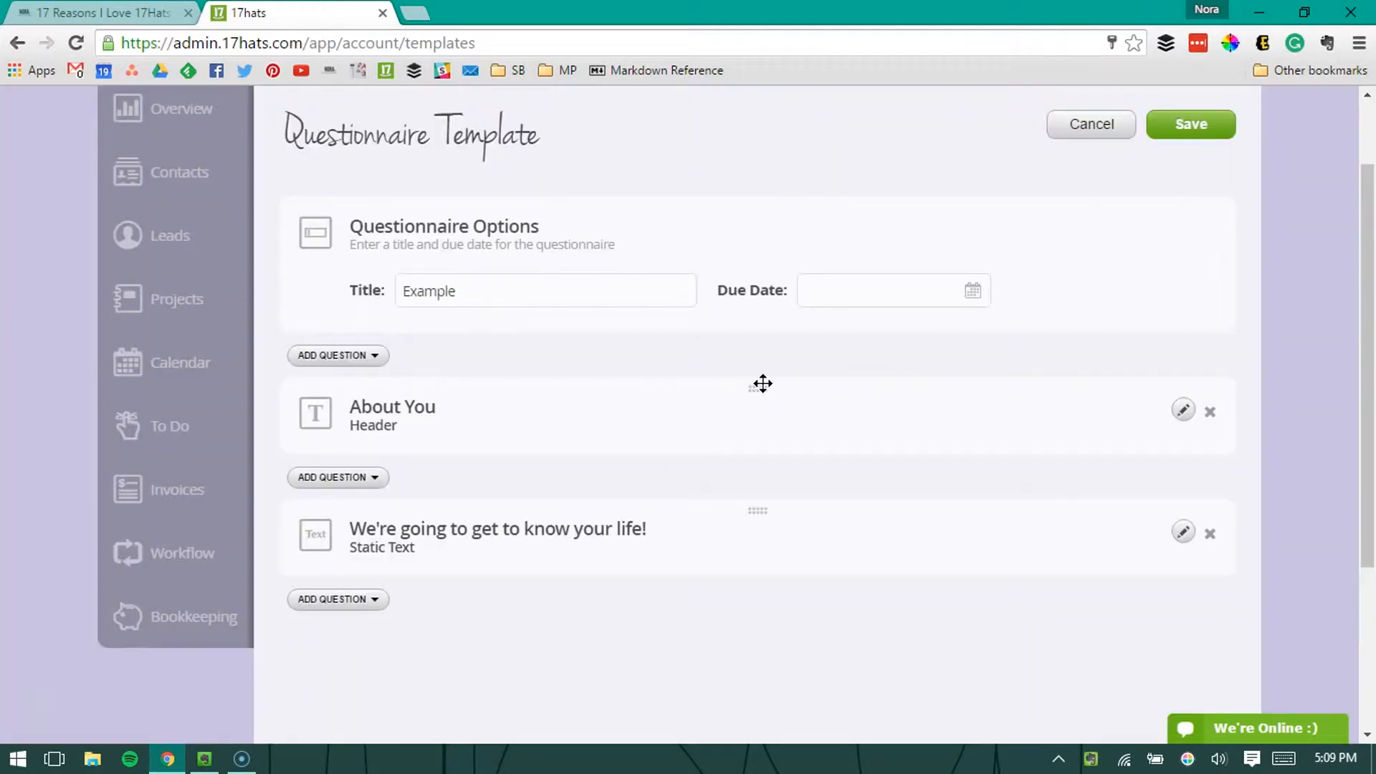
# Step: Open the static text item for editing and close it without changing its text
pyautogui.scroll(-1, 294, 500)
pyautogui.scroll(-2, 294, 500)
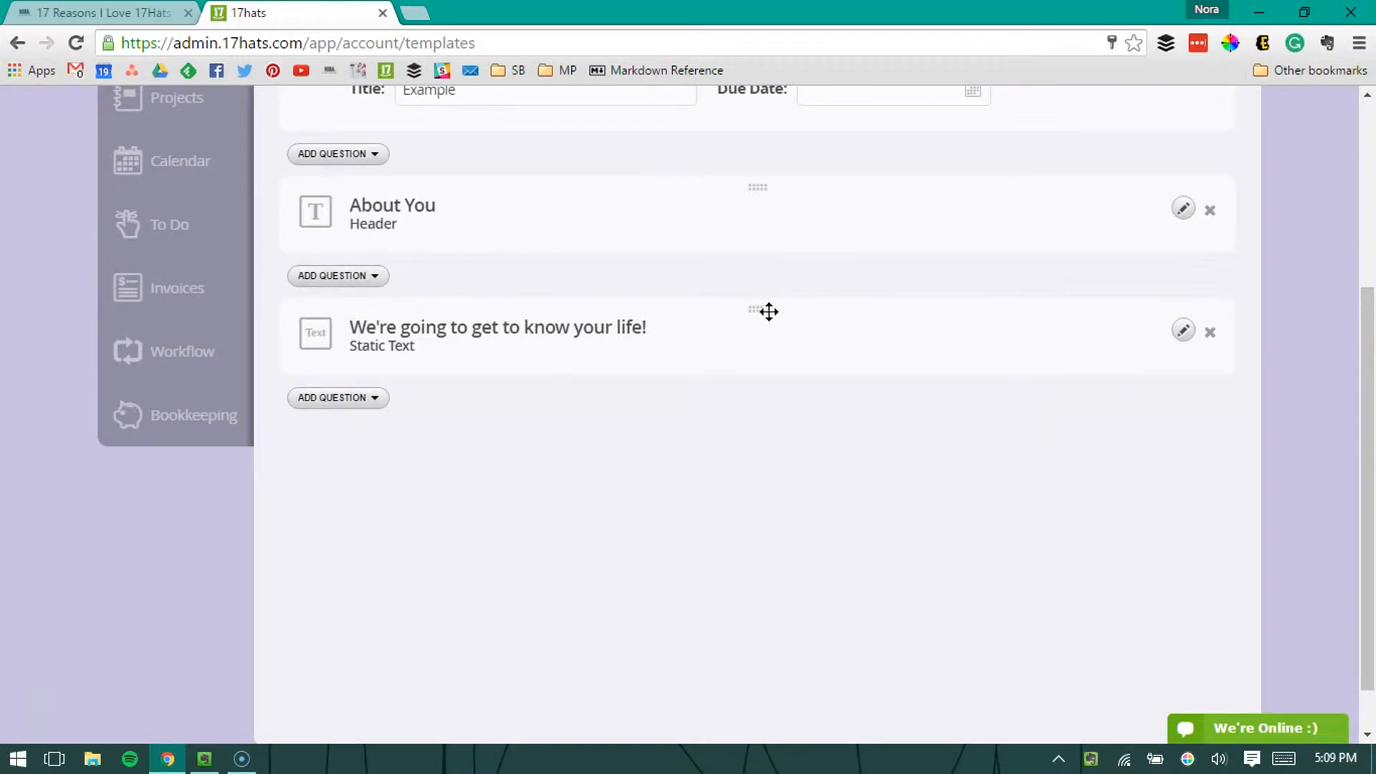
pyautogui.moveTo(760, 303); pyautogui.dragTo(761, 363)
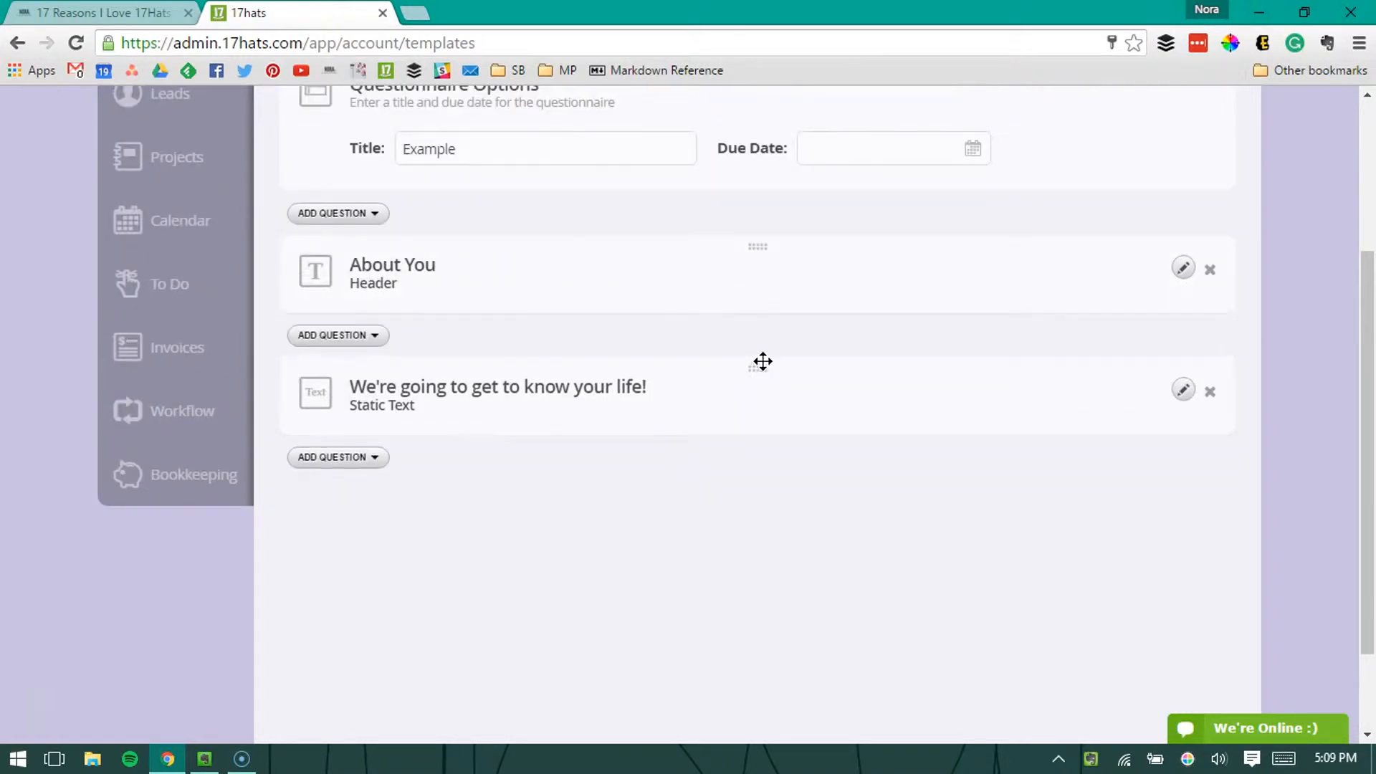
pyautogui.click(1181, 390)
pyautogui.click(771, 385)
# Step: Add a required long answer question reading "dsgd" below the static text
pyautogui.click(356, 462)
pyautogui.click(418, 578)
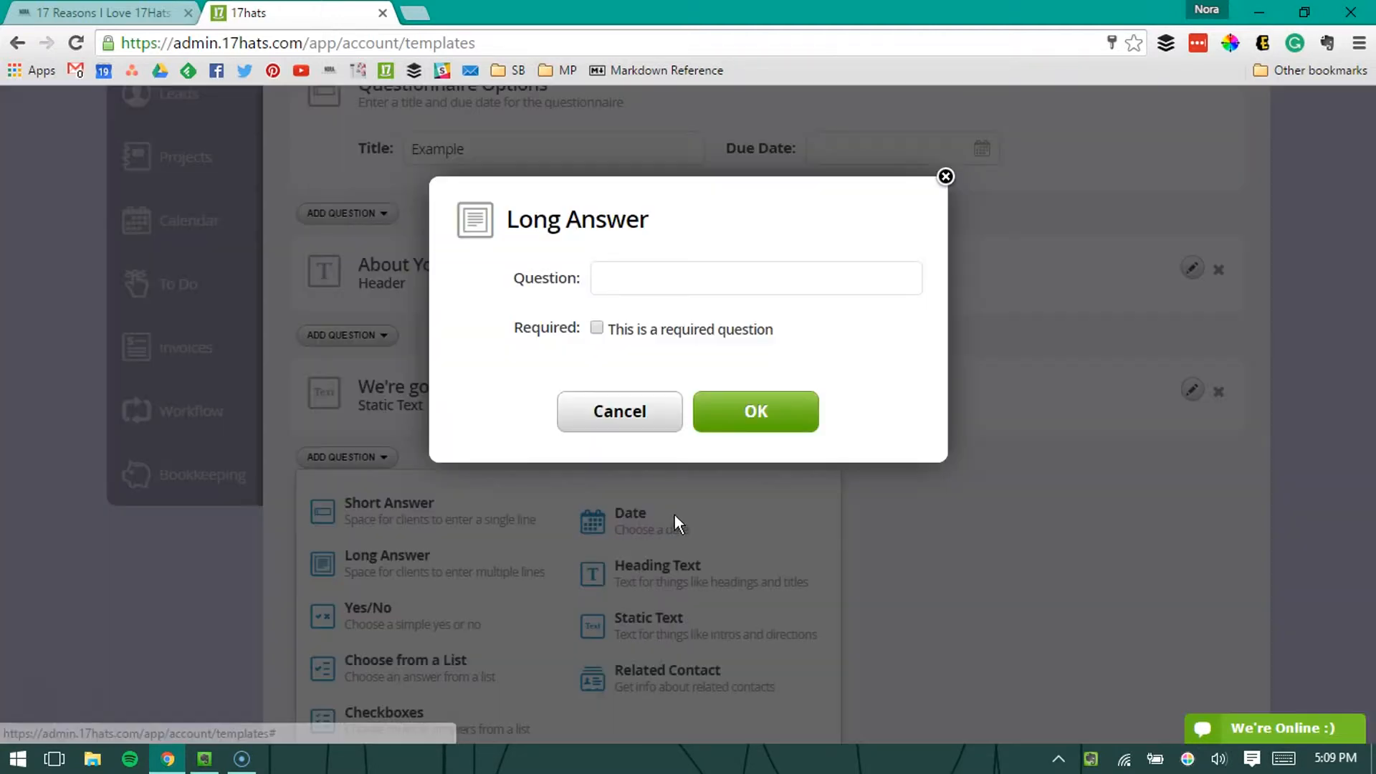
pyautogui.click(705, 289)
pyautogui.write('dsgd')
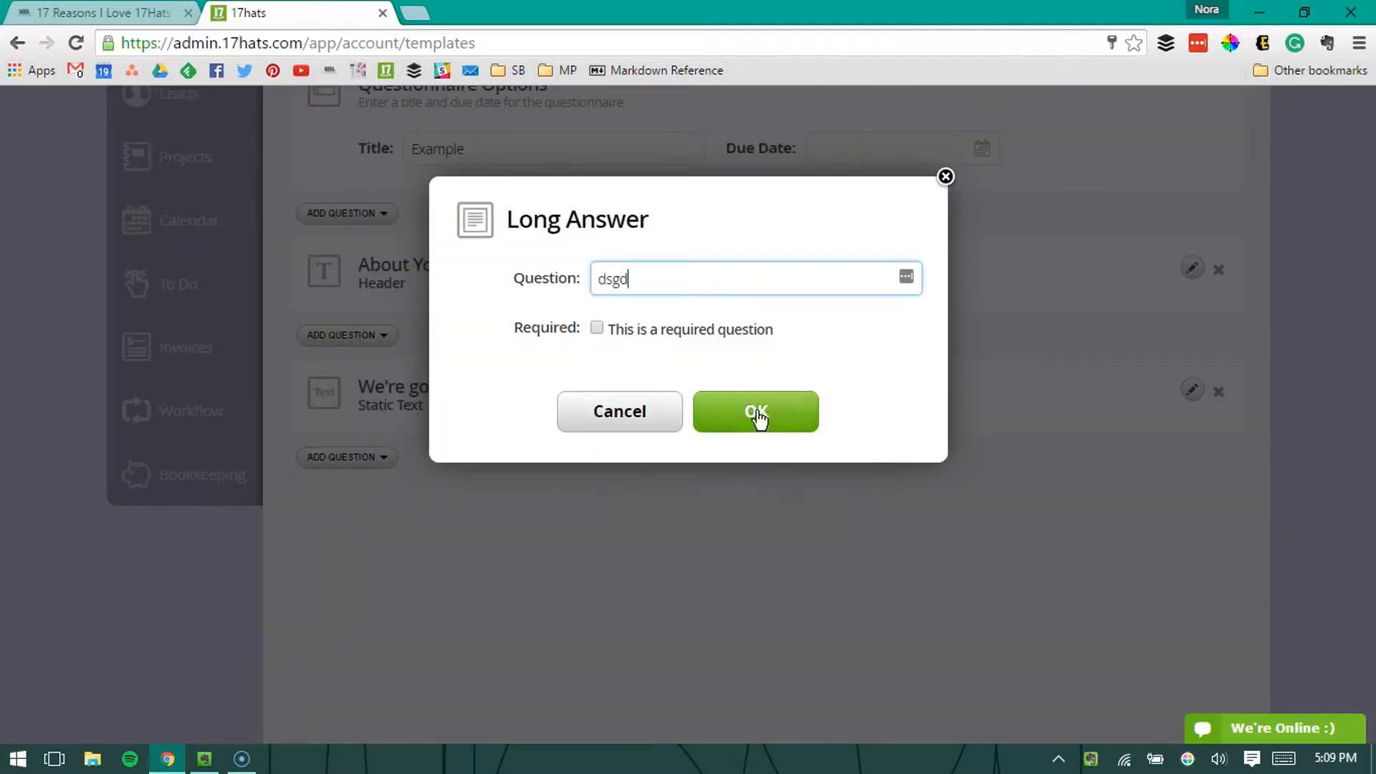
pyautogui.click(602, 331)
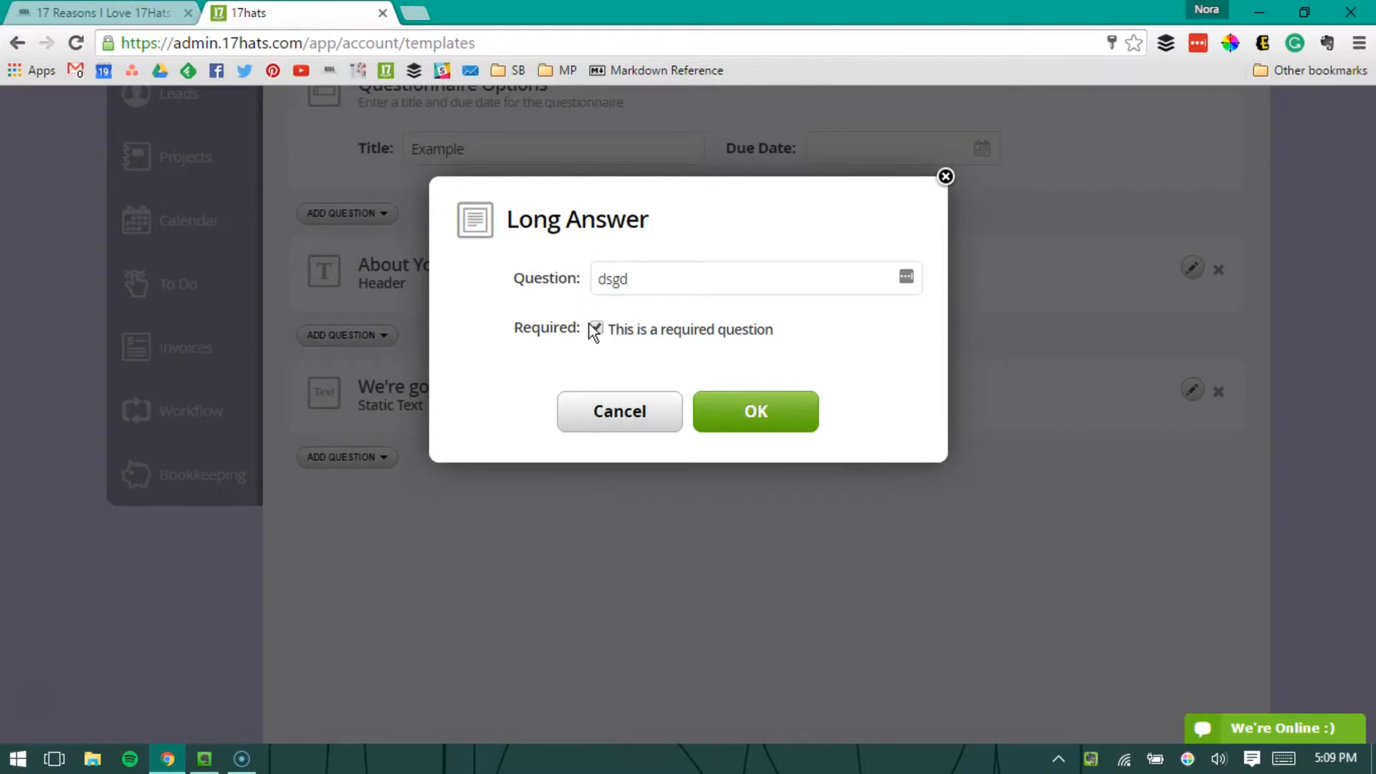
pyautogui.click(731, 420)
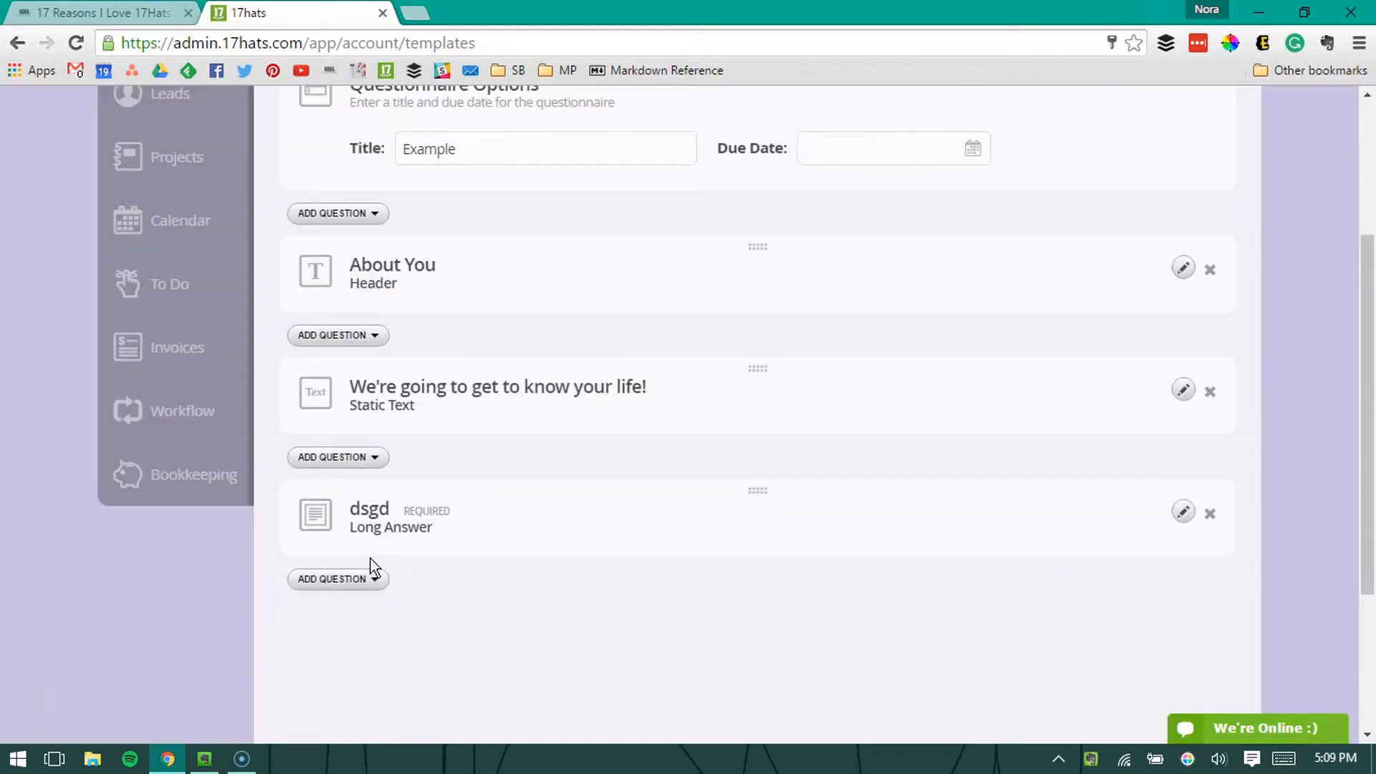
# Step: Add a required date question reading "dsafgh" below the long answer question
pyautogui.click(367, 578)
pyautogui.scroll(-3, 609, 570)
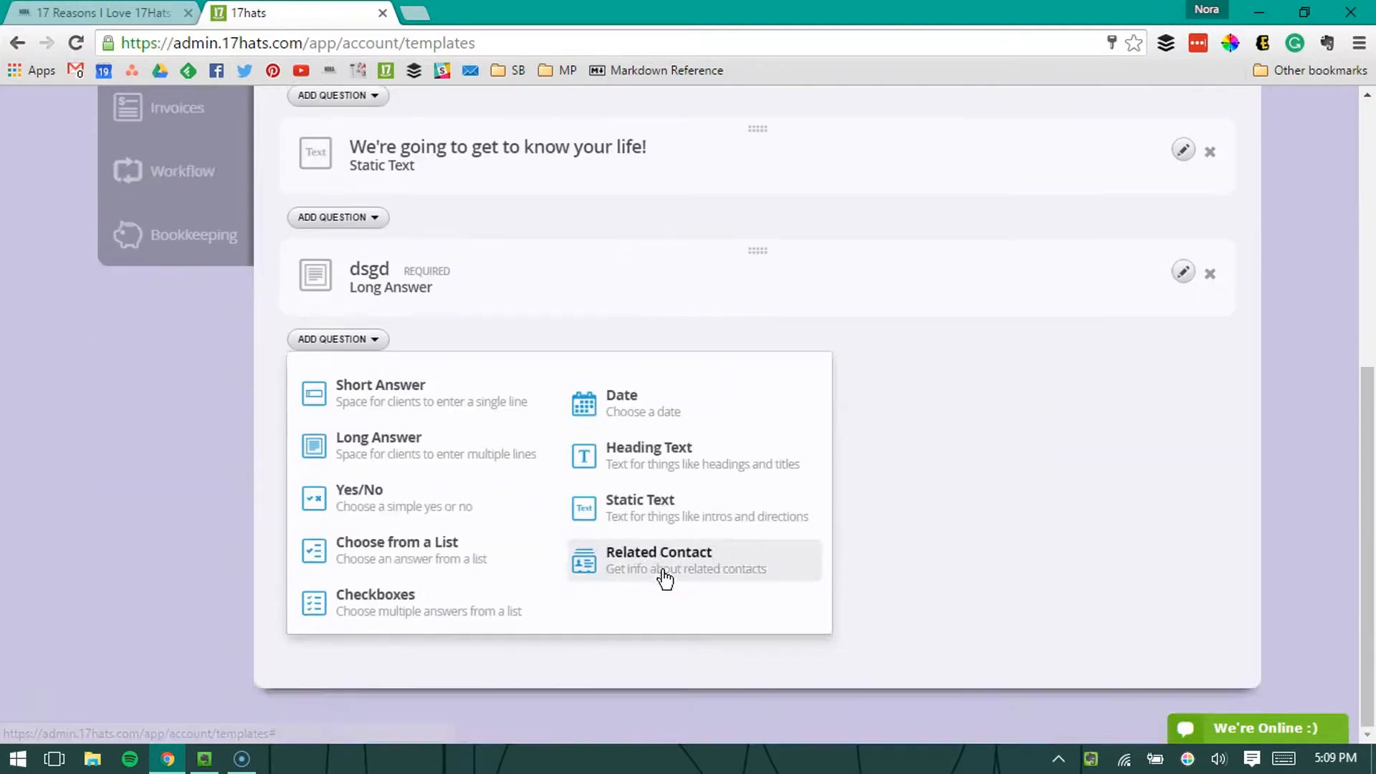
pyautogui.scroll(2, 645, 545)
pyautogui.click(620, 501)
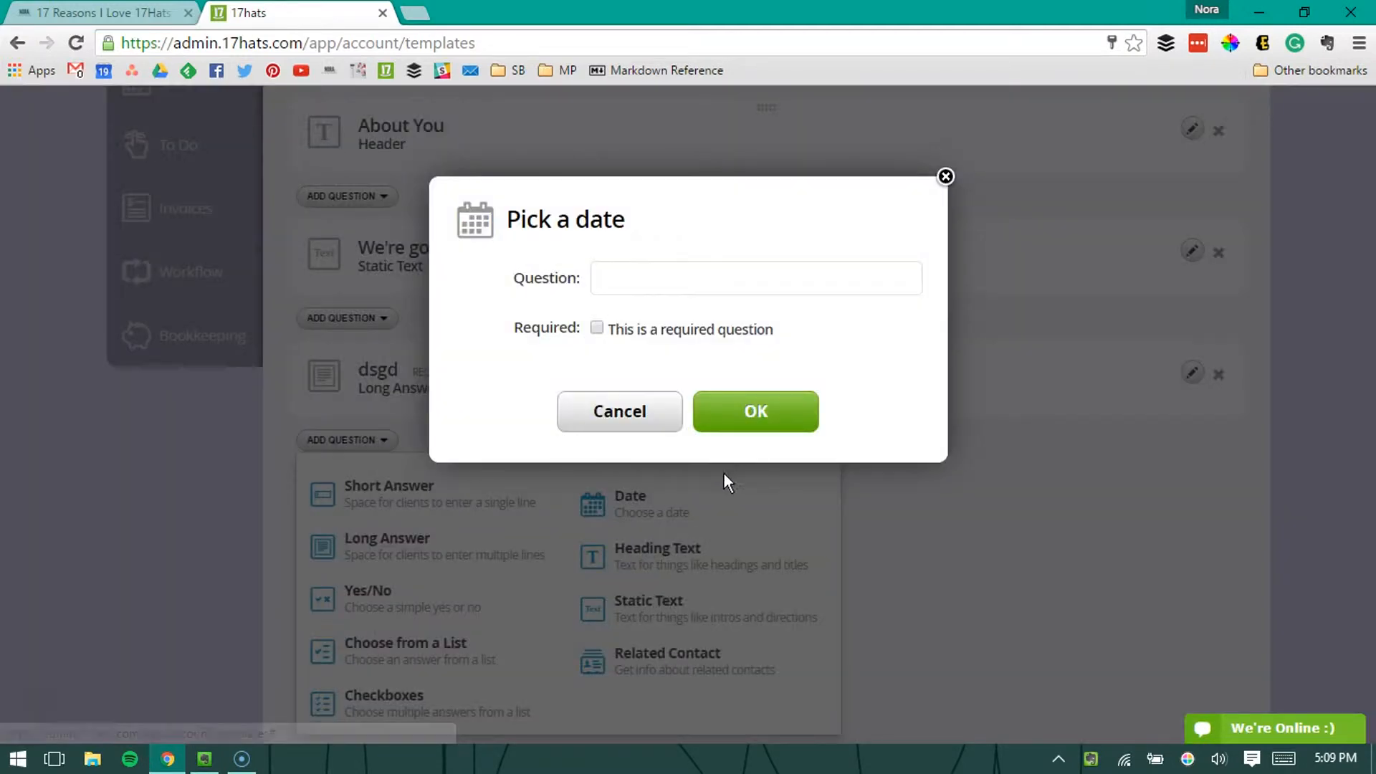
pyautogui.click(687, 334)
pyautogui.click(683, 268)
pyautogui.write('dsafgh')
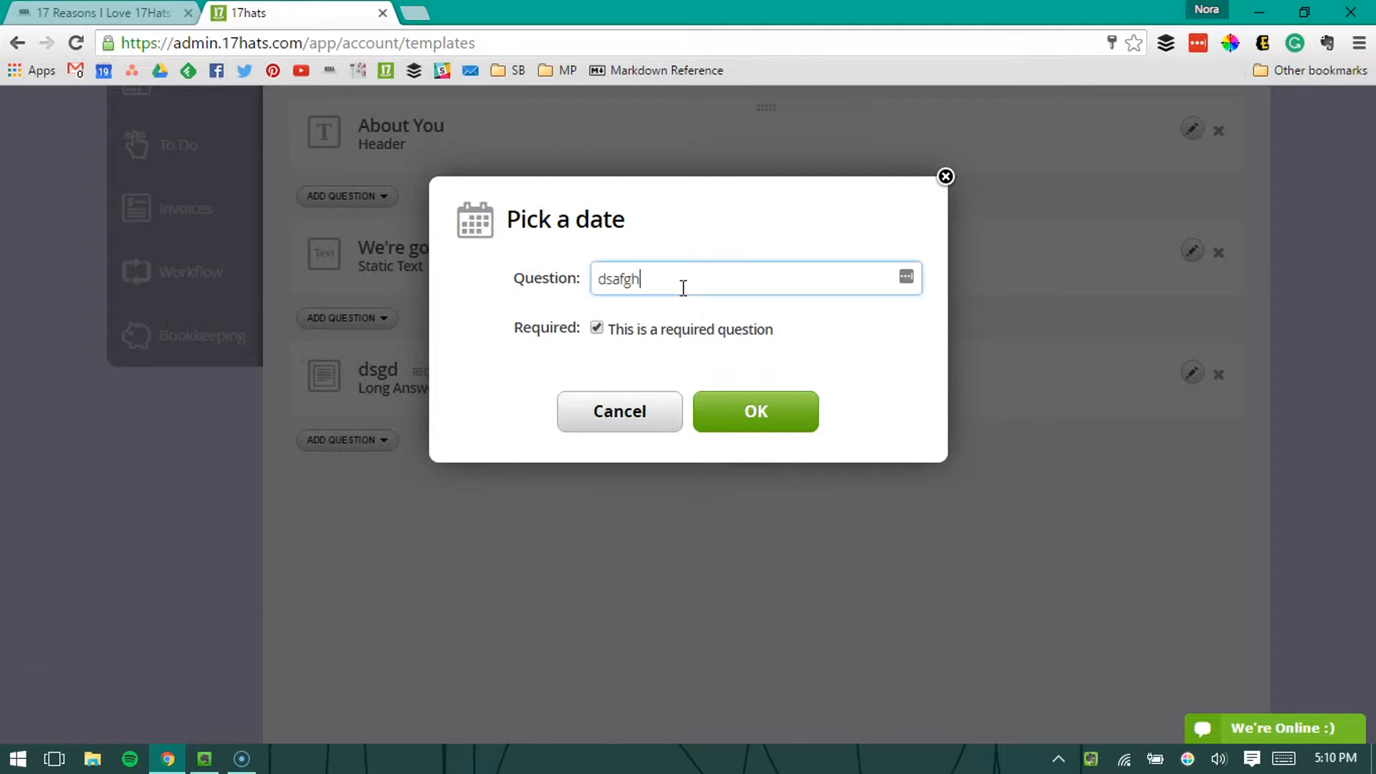
pyautogui.click(738, 424)
# Step: Start a checkboxes question at the end of the questionnaire with the question text "sdfg"
pyautogui.click(378, 563)
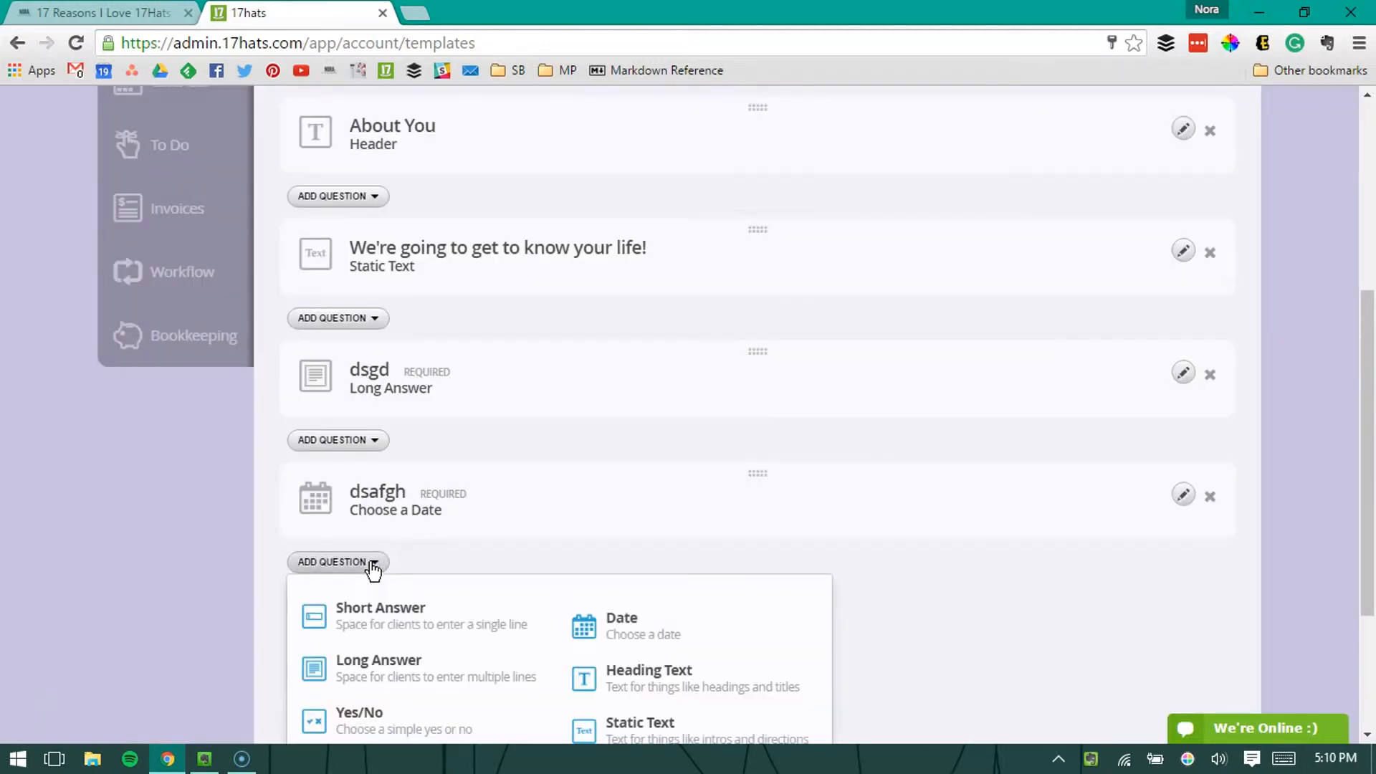
pyautogui.scroll(-2, 426, 645)
pyautogui.scroll(-2, 423, 673)
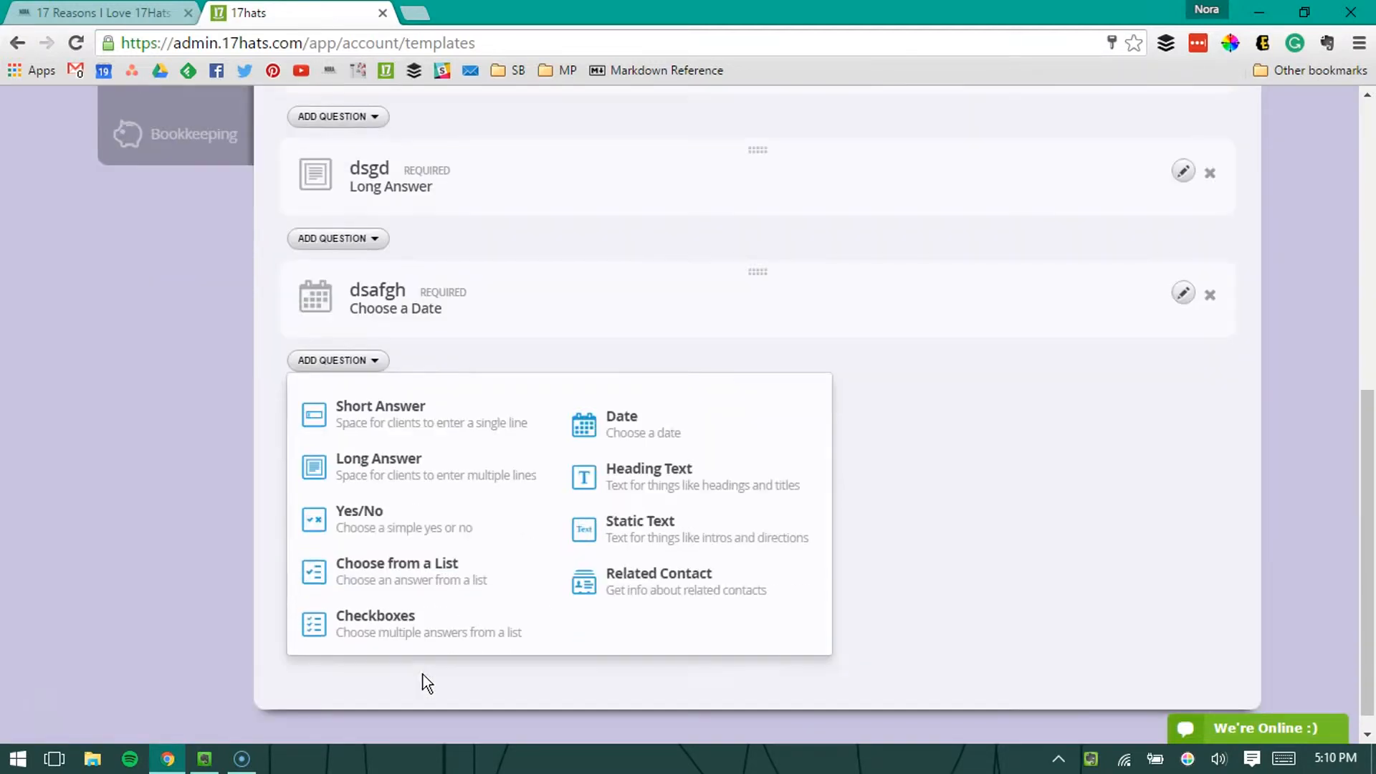
pyautogui.click(398, 620)
pyautogui.click(658, 273)
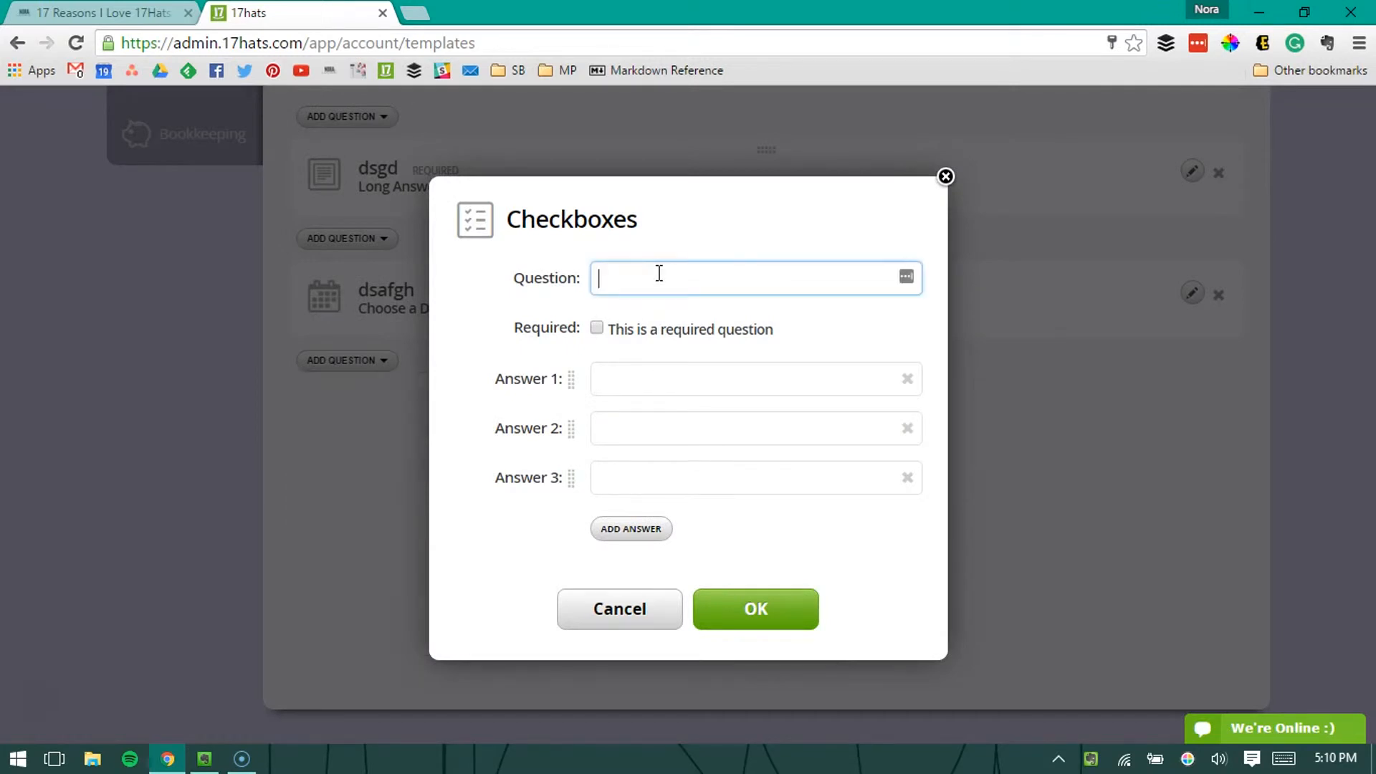
pyautogui.write('sdfg')
# Step: Give the checkboxes question the answers DSAFGSD, dsafgs and SFADGSFG plus an extra fourth answer AFSGFHD, and accept it
pyautogui.click(657, 366)
pyautogui.write('DSAFGSD')
pyautogui.click(633, 431)
pyautogui.write('dsafgs')
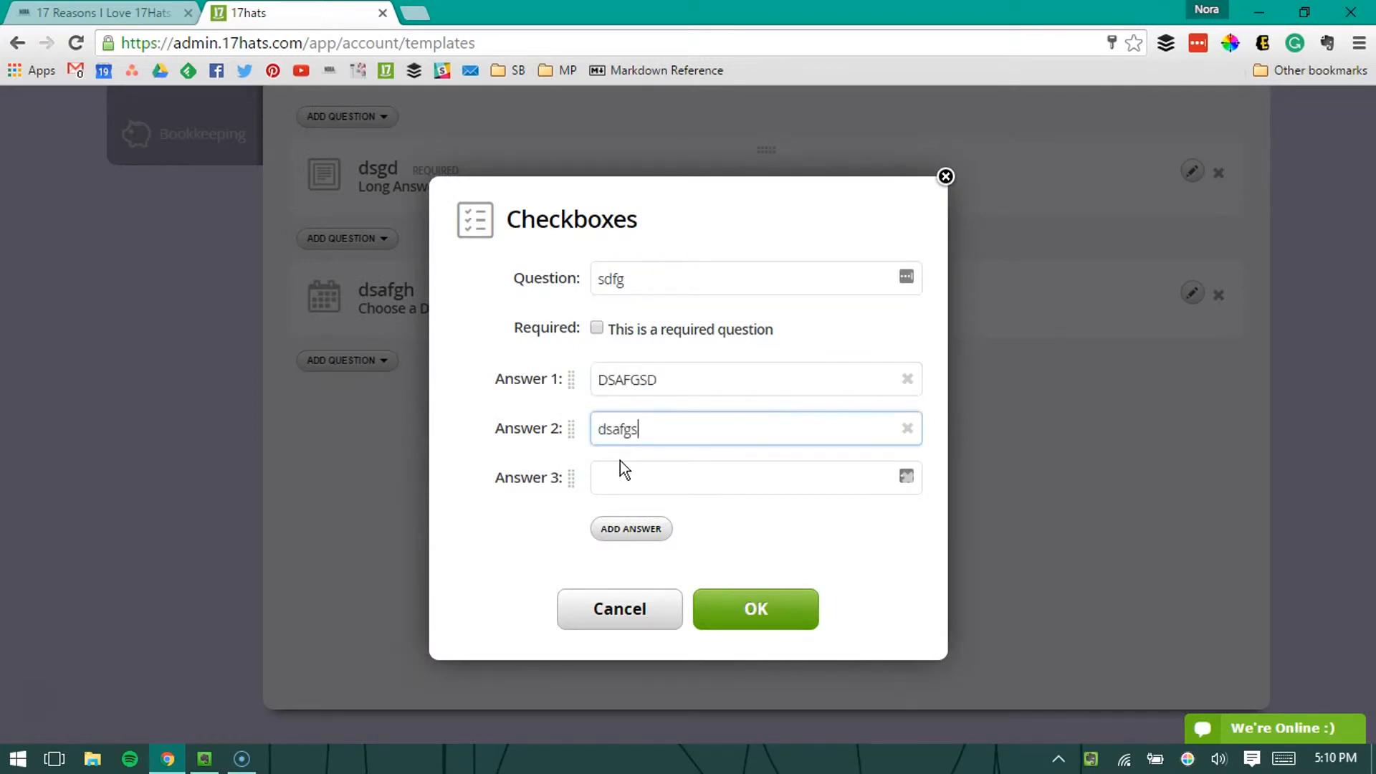
pyautogui.click(642, 487)
pyautogui.write('SFADGSFG')
pyautogui.click(631, 528)
pyautogui.click(634, 526)
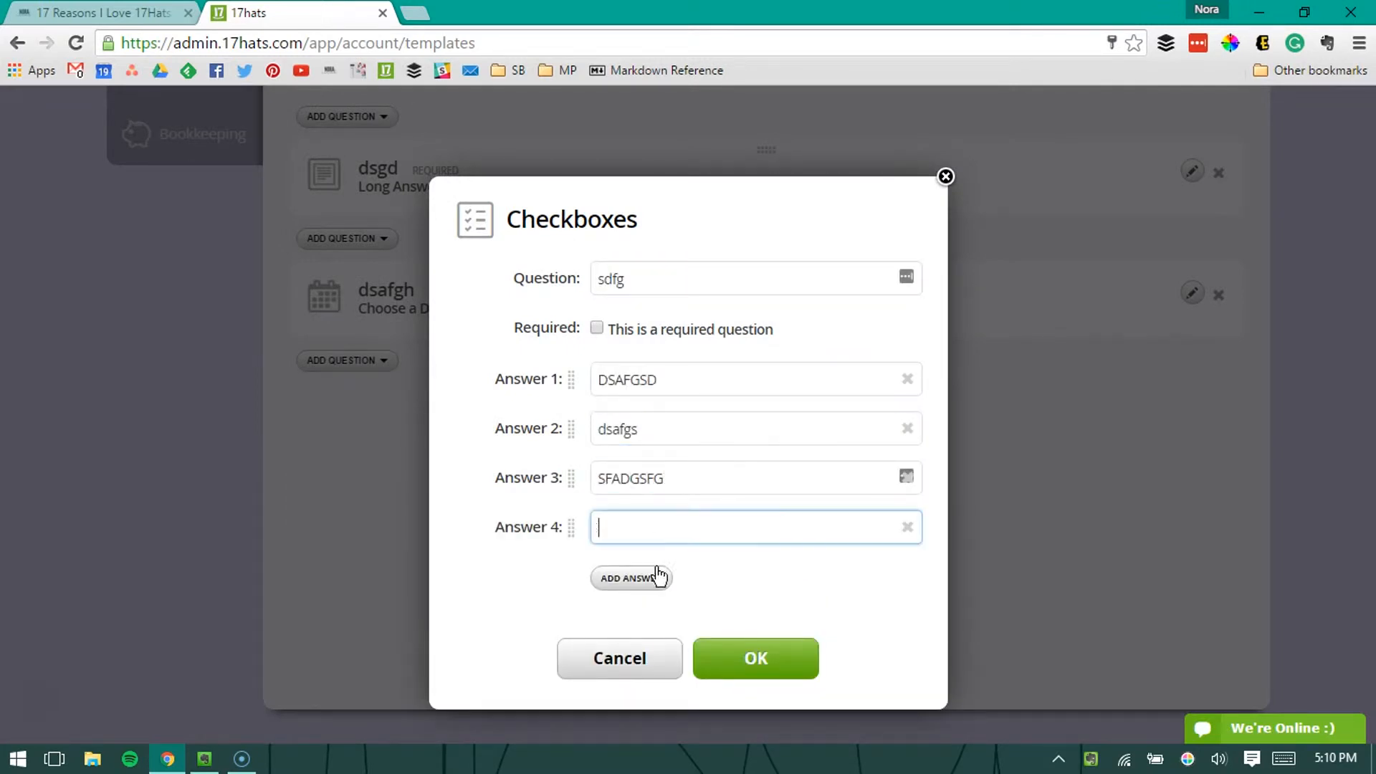
pyautogui.write('AFSGFHD')
pyautogui.click(763, 658)
# Step: Add a required yes/no question reading "SAFDFG" at the end of the questionnaire, below the checkboxes question
pyautogui.click(357, 485)
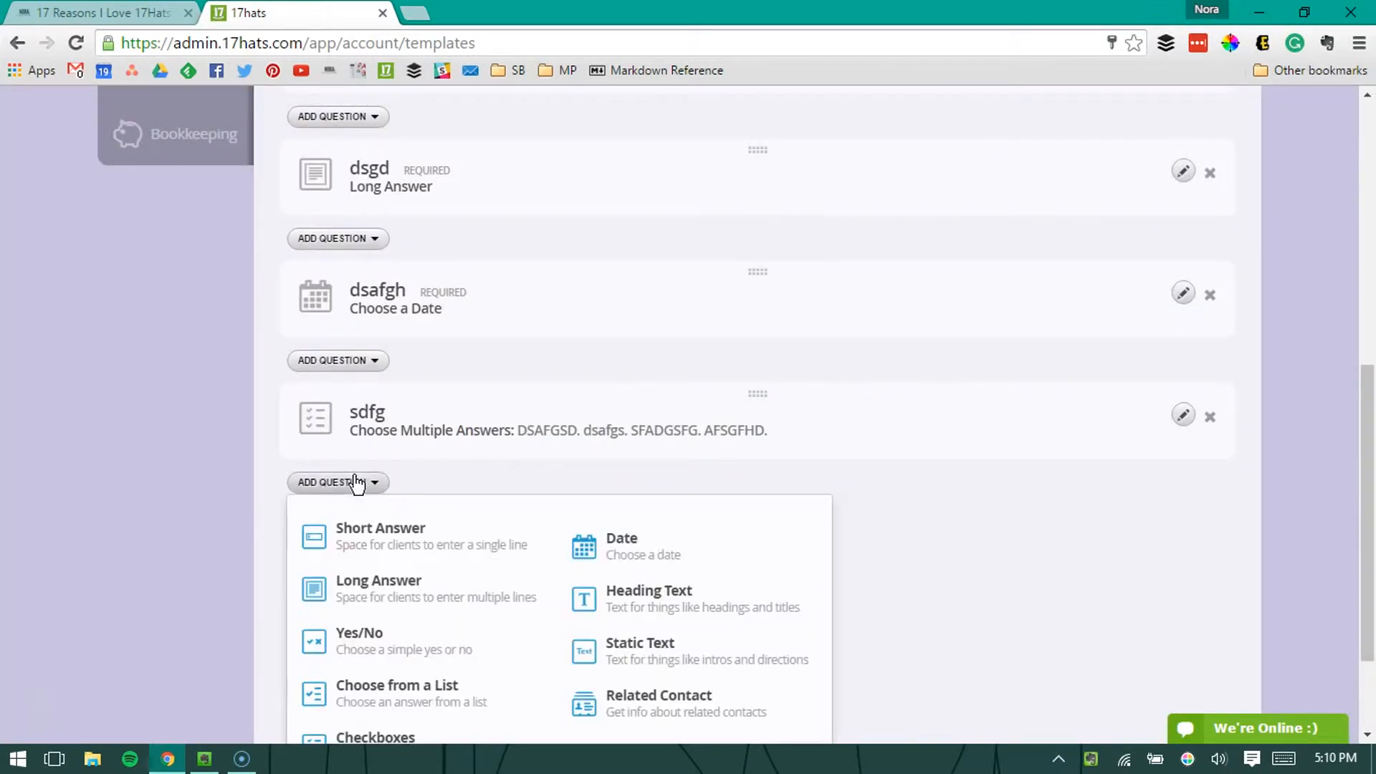
pyautogui.click(439, 660)
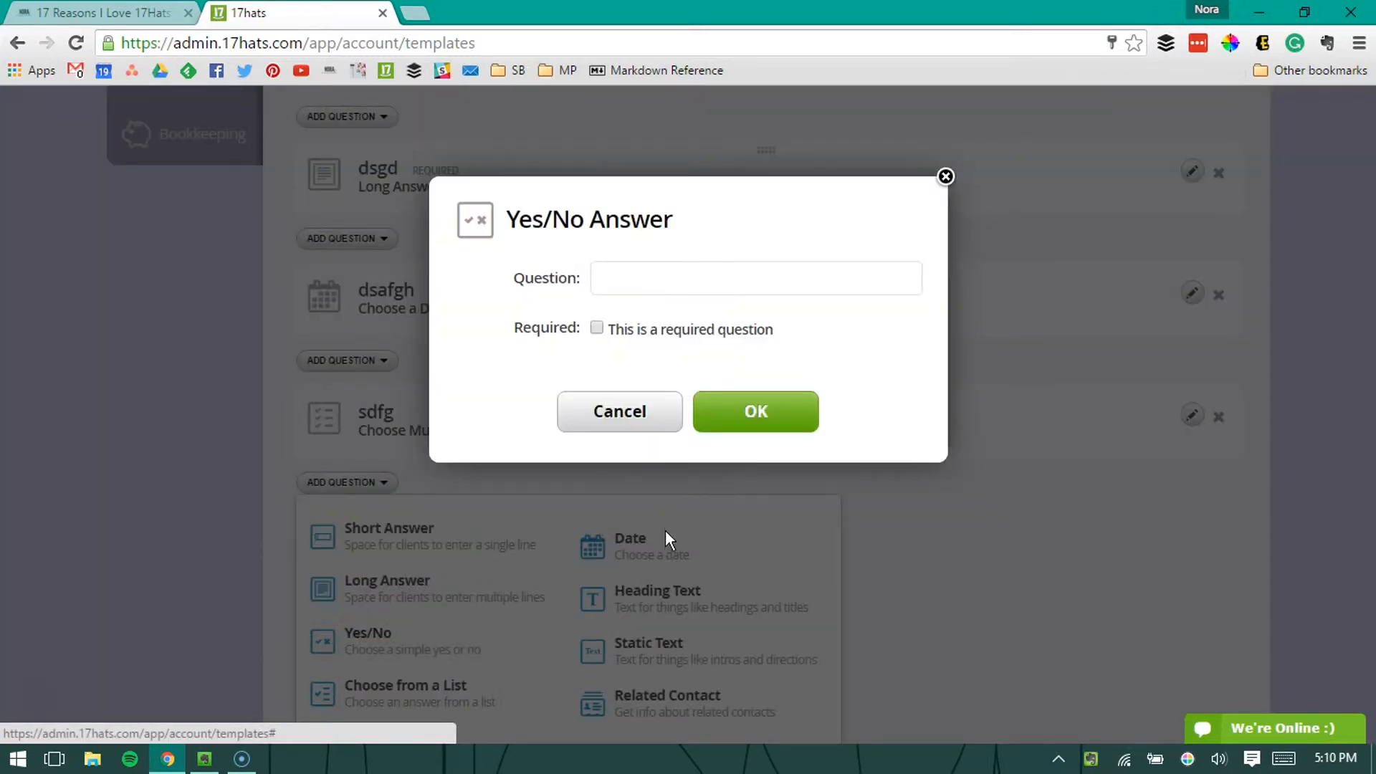
pyautogui.write('SAFDFG')
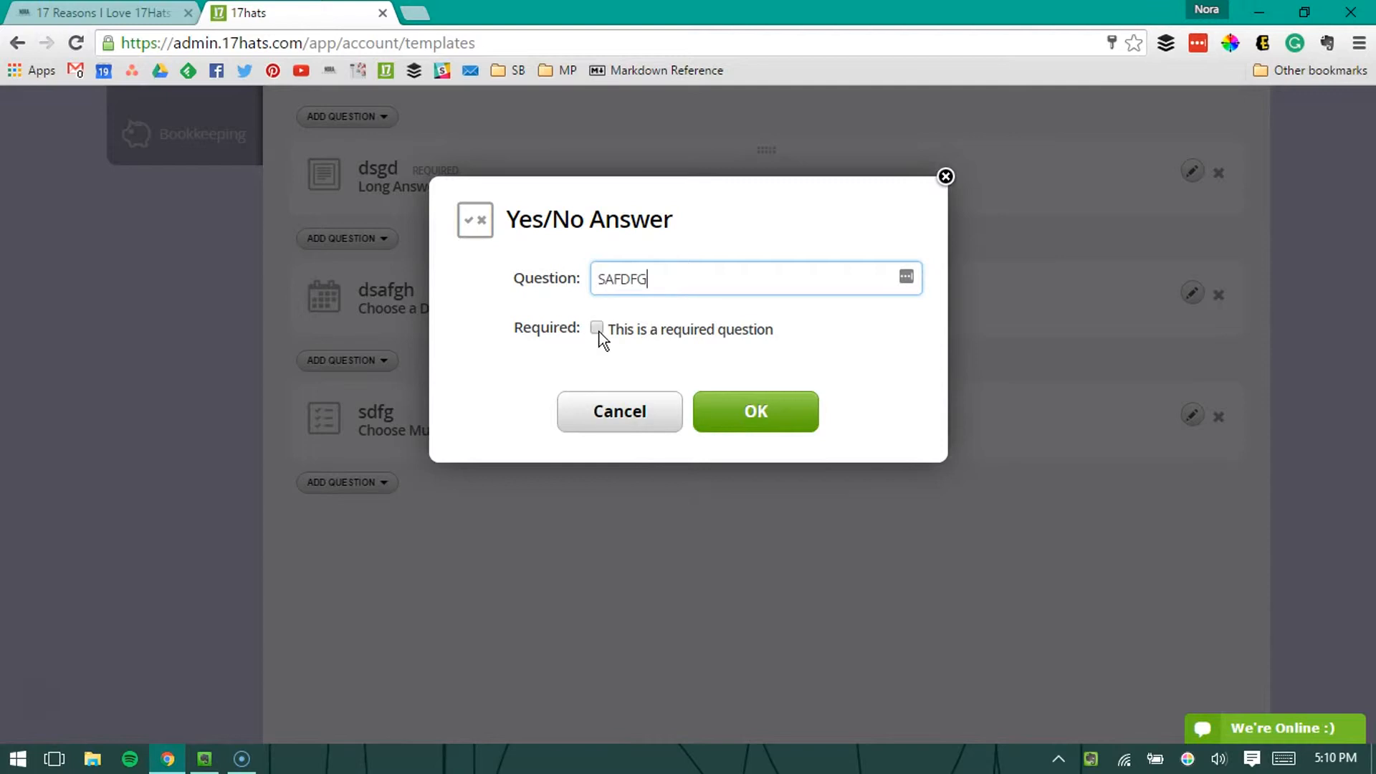
pyautogui.click(597, 328)
pyautogui.click(761, 422)
# Step: Add a checkboxes question reading "DSAFDGD" below the yes/no question, with the answers ASDFG and AFSG
pyautogui.click(351, 606)
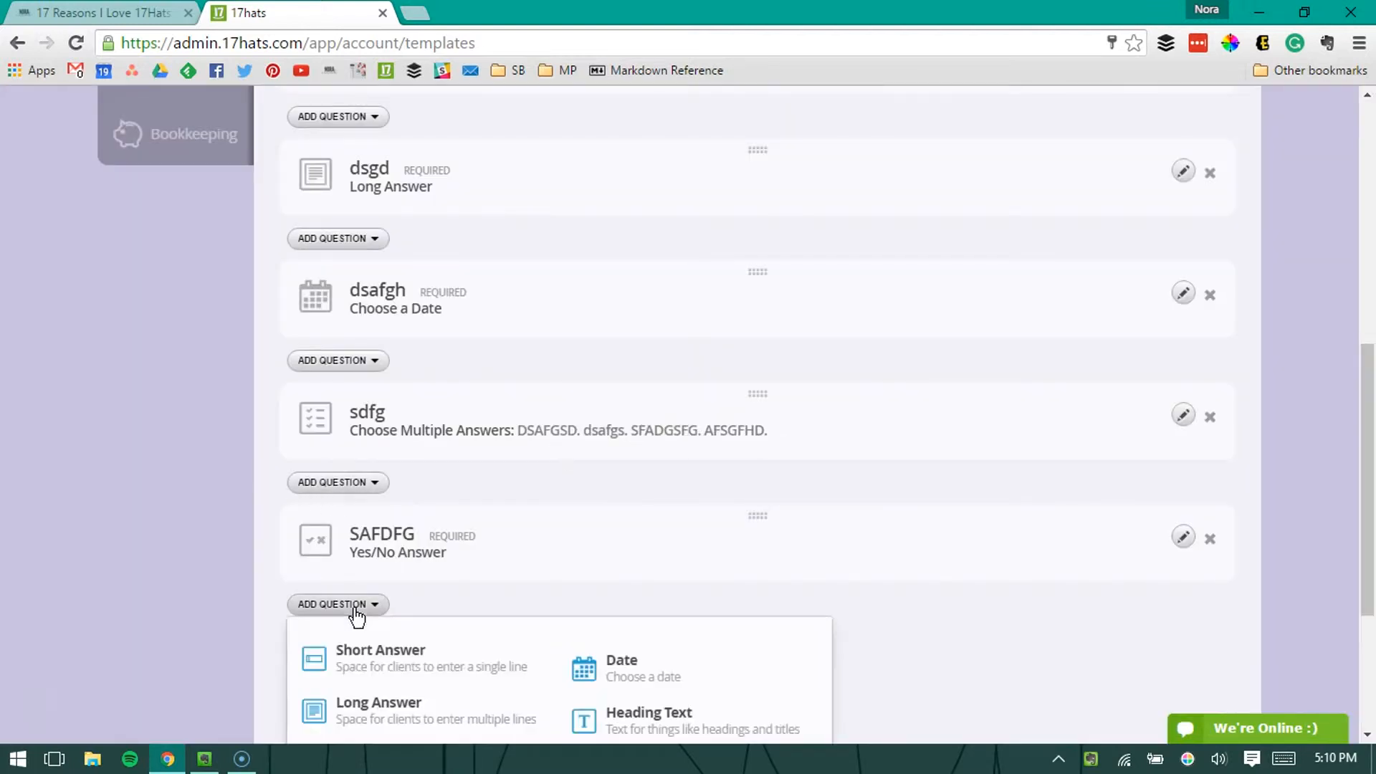
pyautogui.scroll(-3, 731, 605)
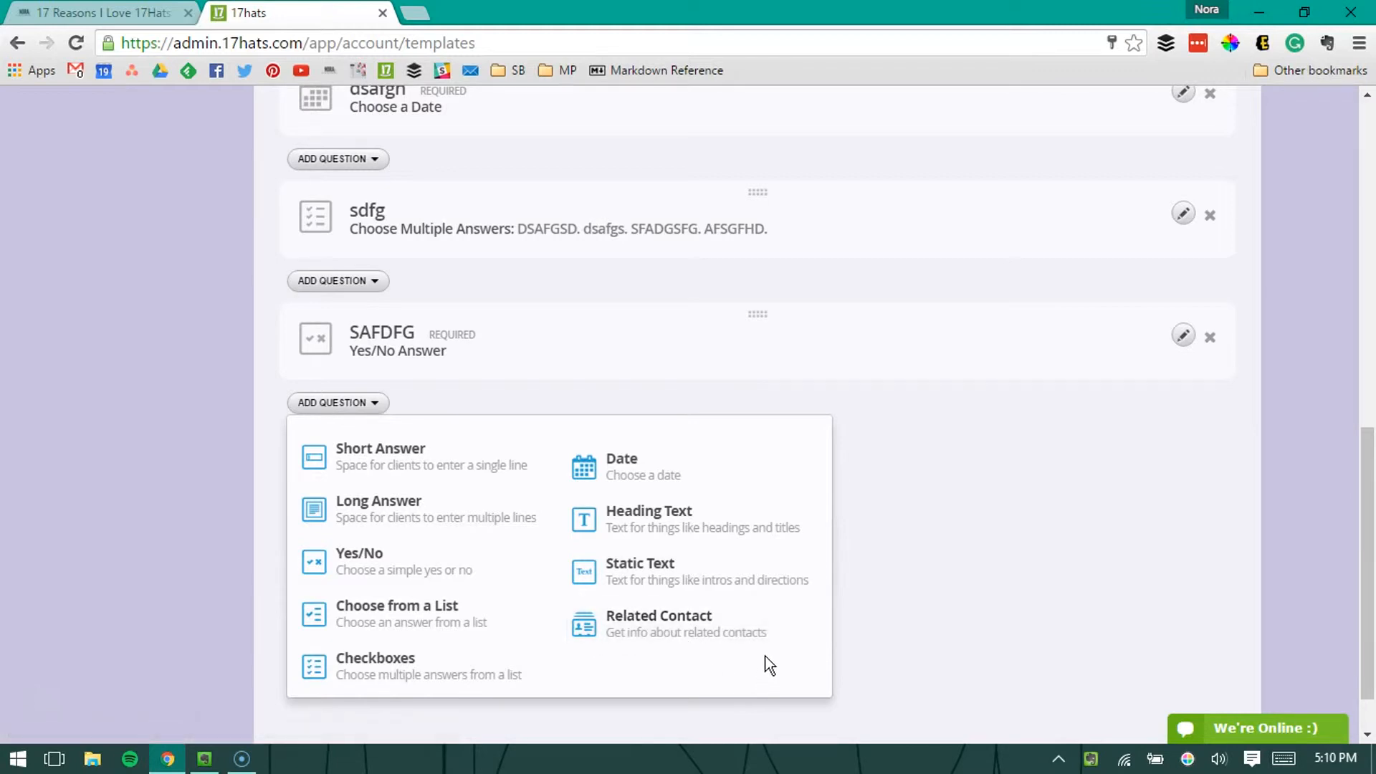
pyautogui.click(389, 671)
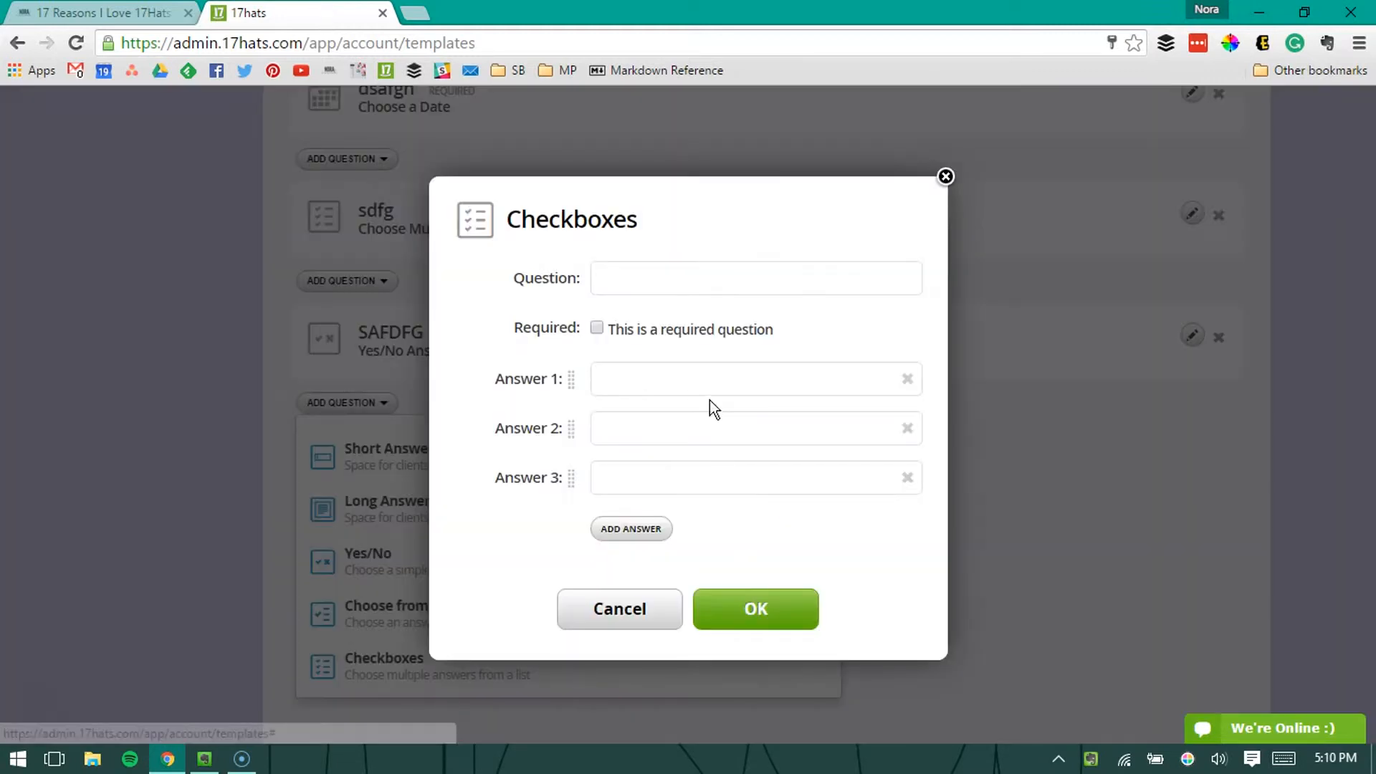
pyautogui.click(700, 385)
pyautogui.write('ASDFG')
pyautogui.click(673, 290)
pyautogui.write('DSAFDGD')
pyautogui.click(626, 429)
pyautogui.write('AFSG')
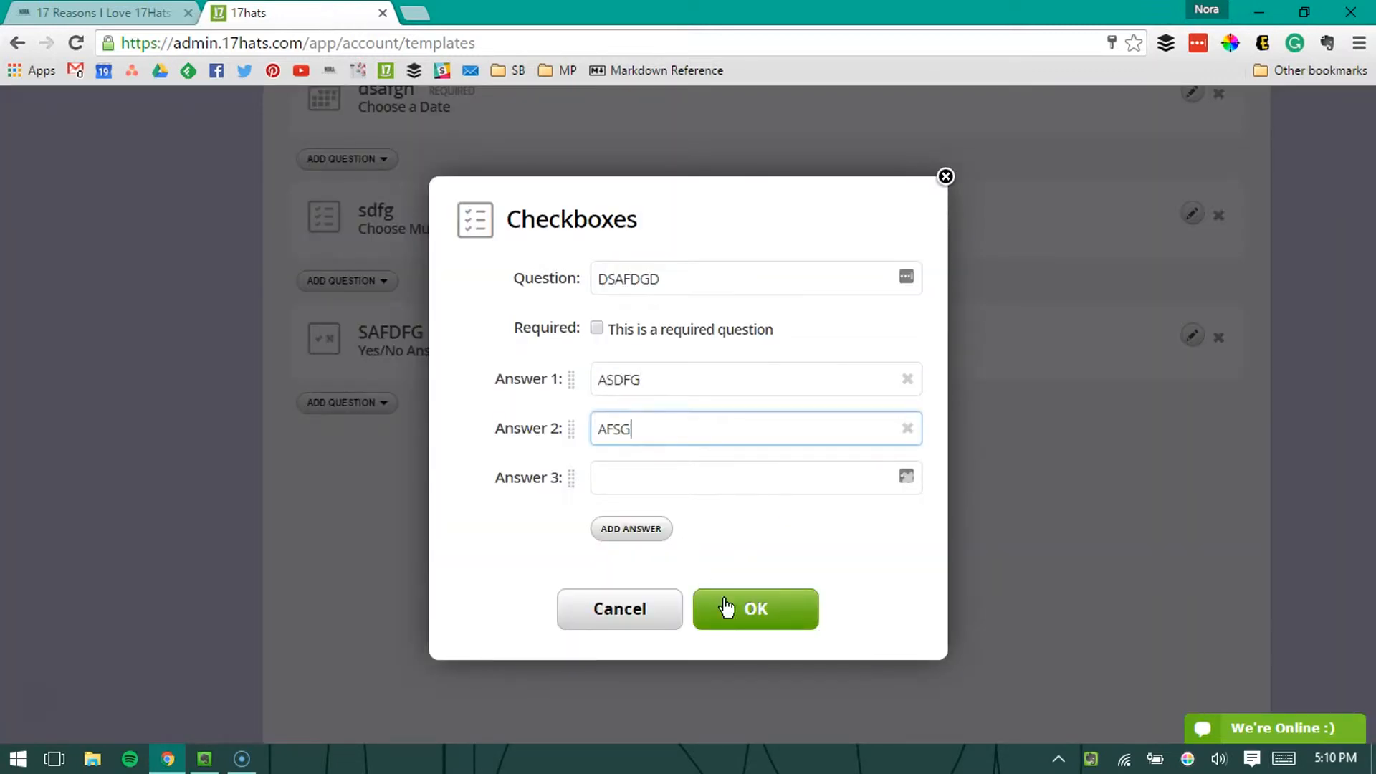
pyautogui.click(726, 606)
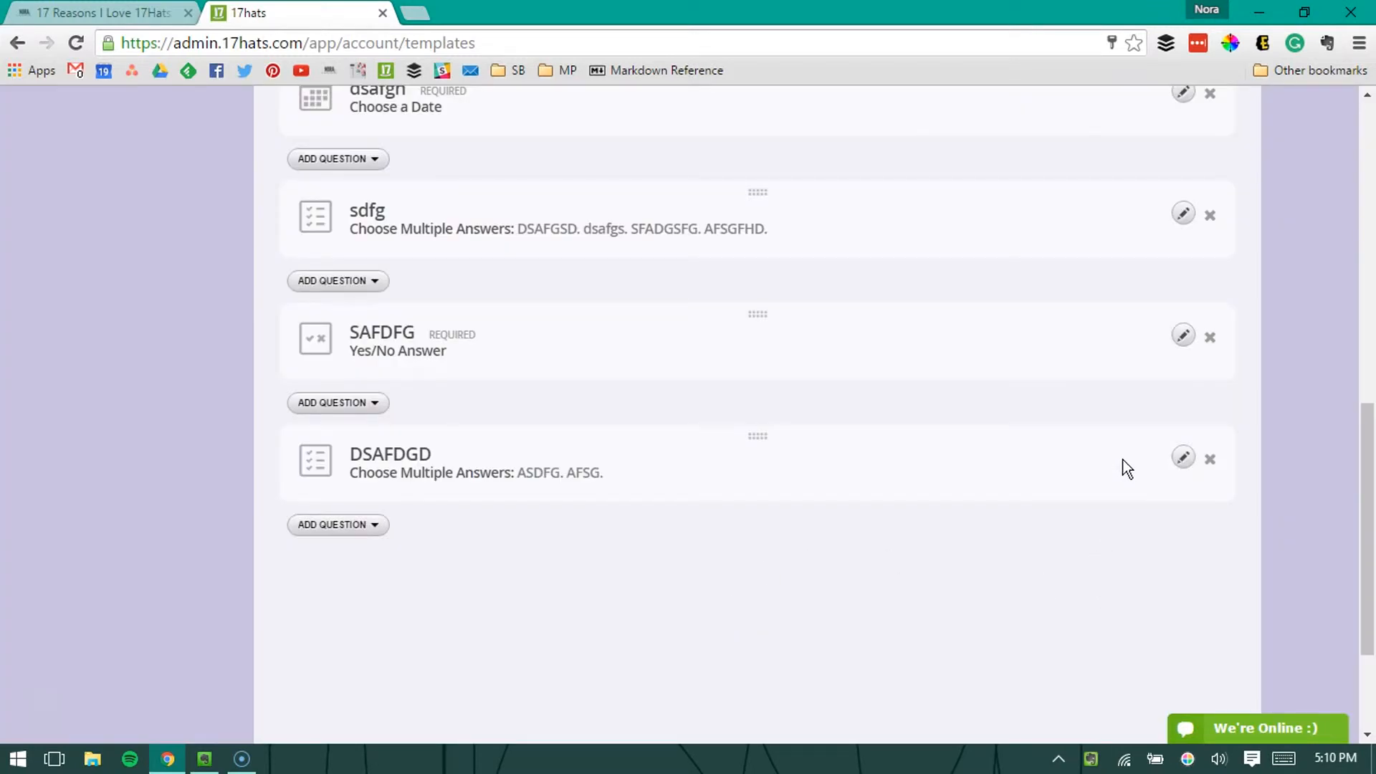
# Step: Save the Example questionnaire template
pyautogui.scroll(15, 1132, 358)
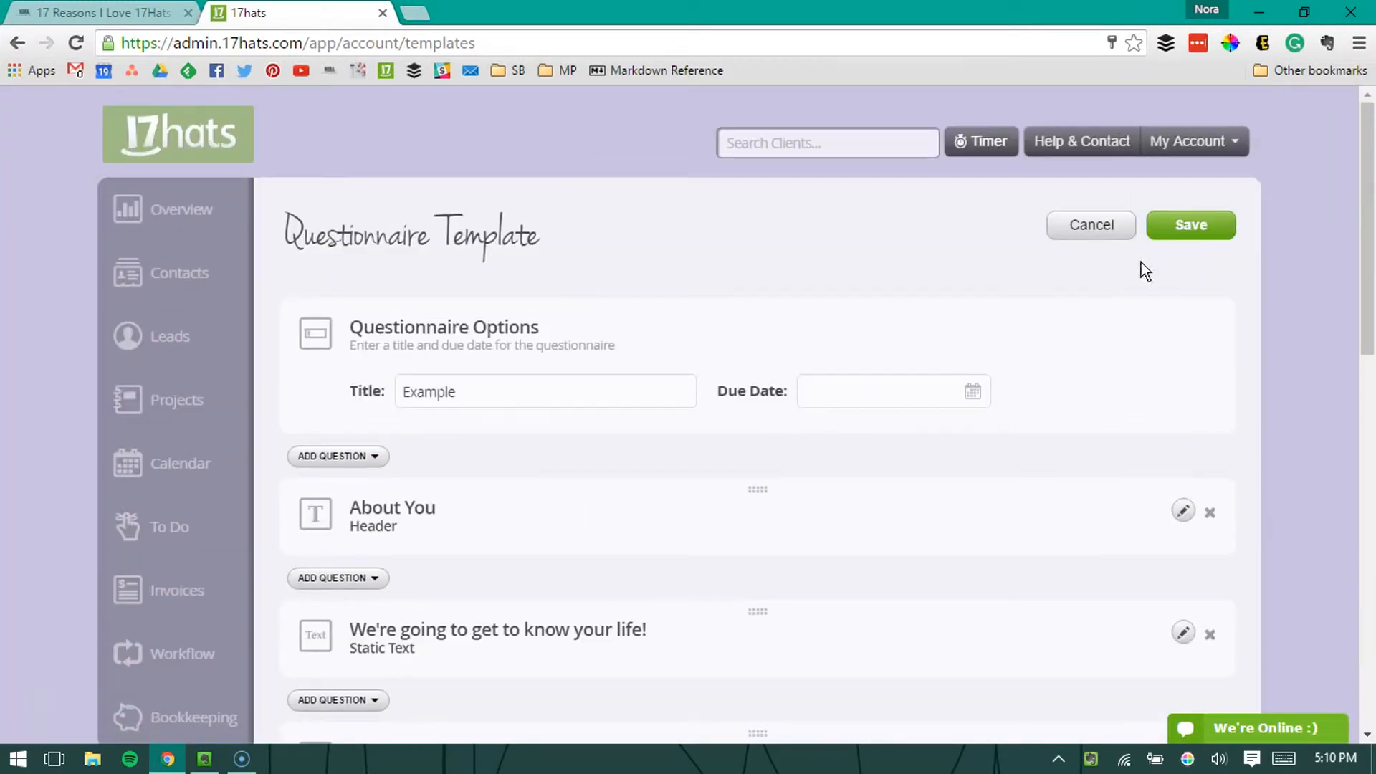
pyautogui.click(1186, 227)
# Step: Reopen the Example template from the questionnaires section of the template list and save it again without changes
pyautogui.scroll(-10, 1032, 369)
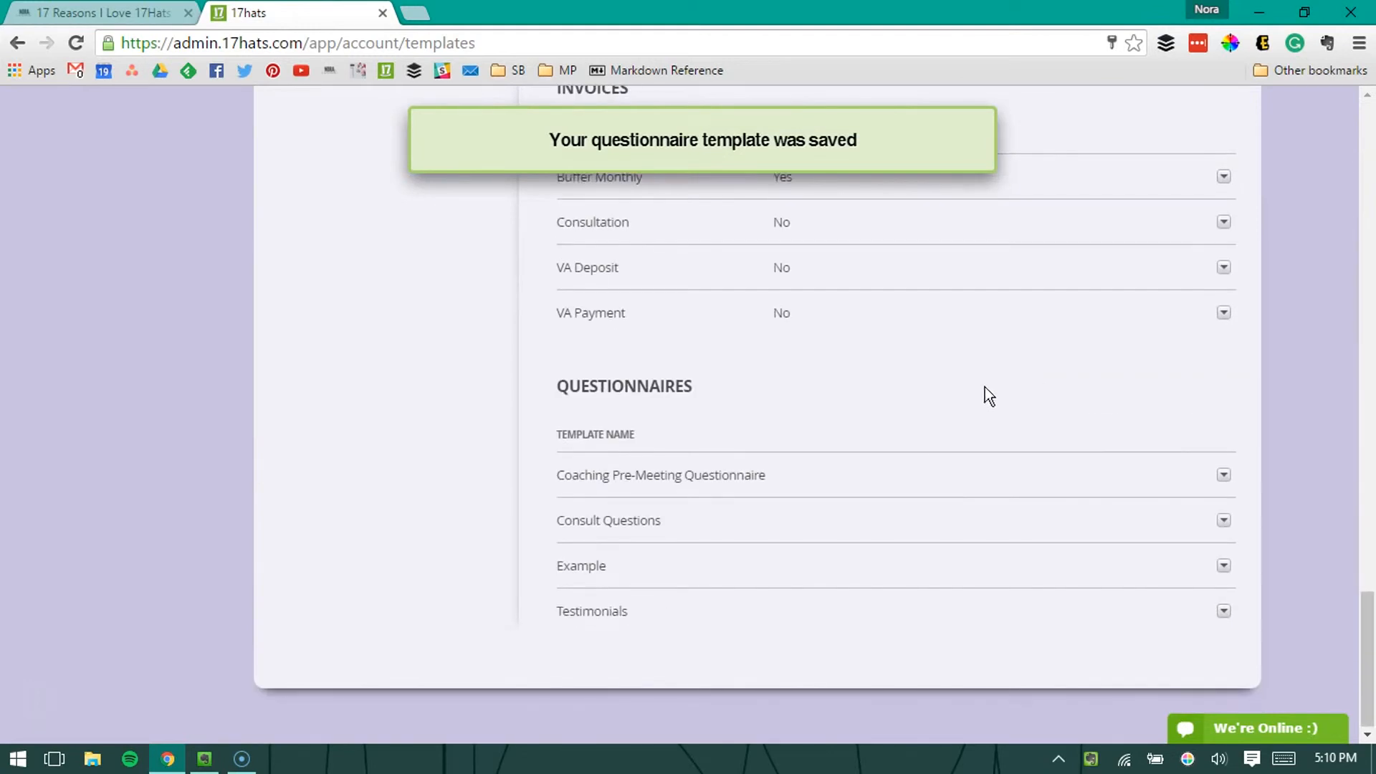
pyautogui.click(616, 571)
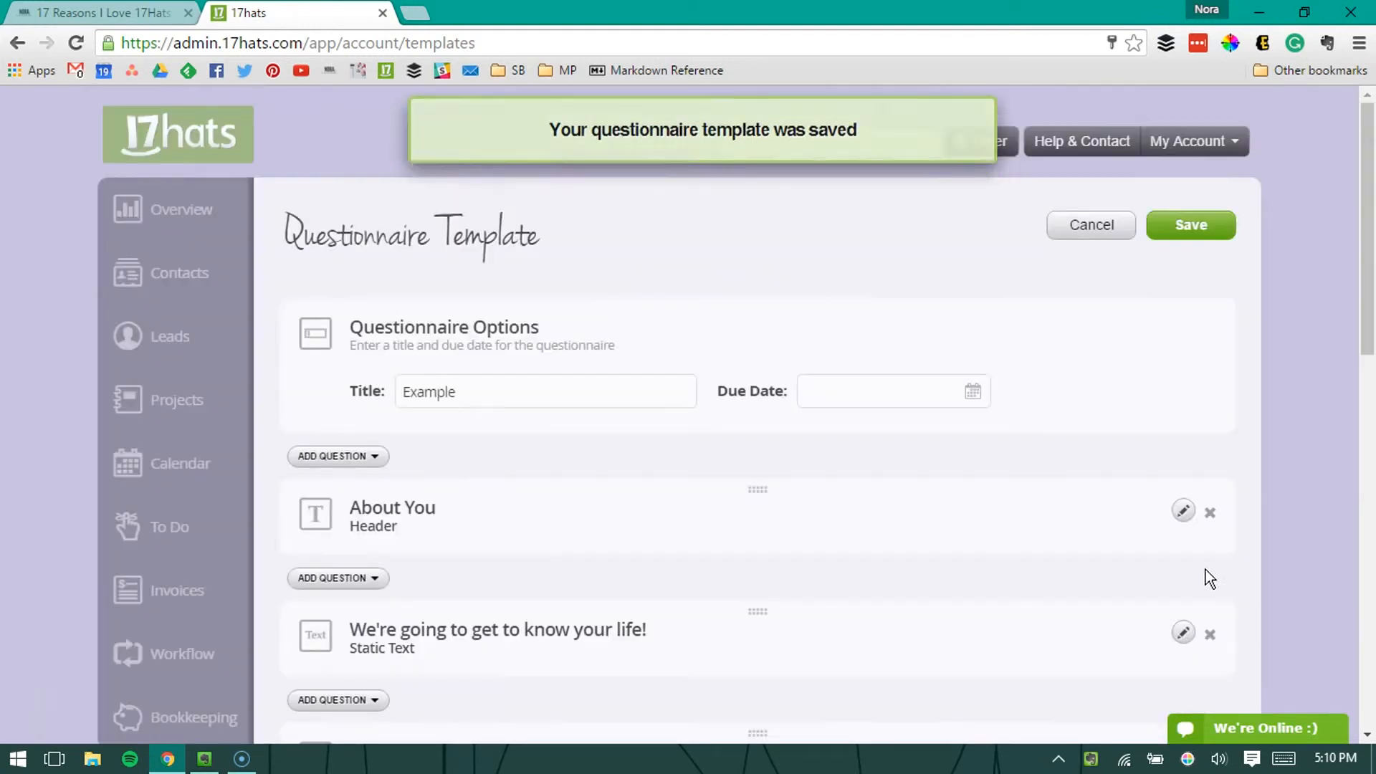
pyautogui.click(1189, 224)
# Step: Find the Example template in the questionnaires section of the template list and check its available actions
pyautogui.scroll(-5, 1179, 419)
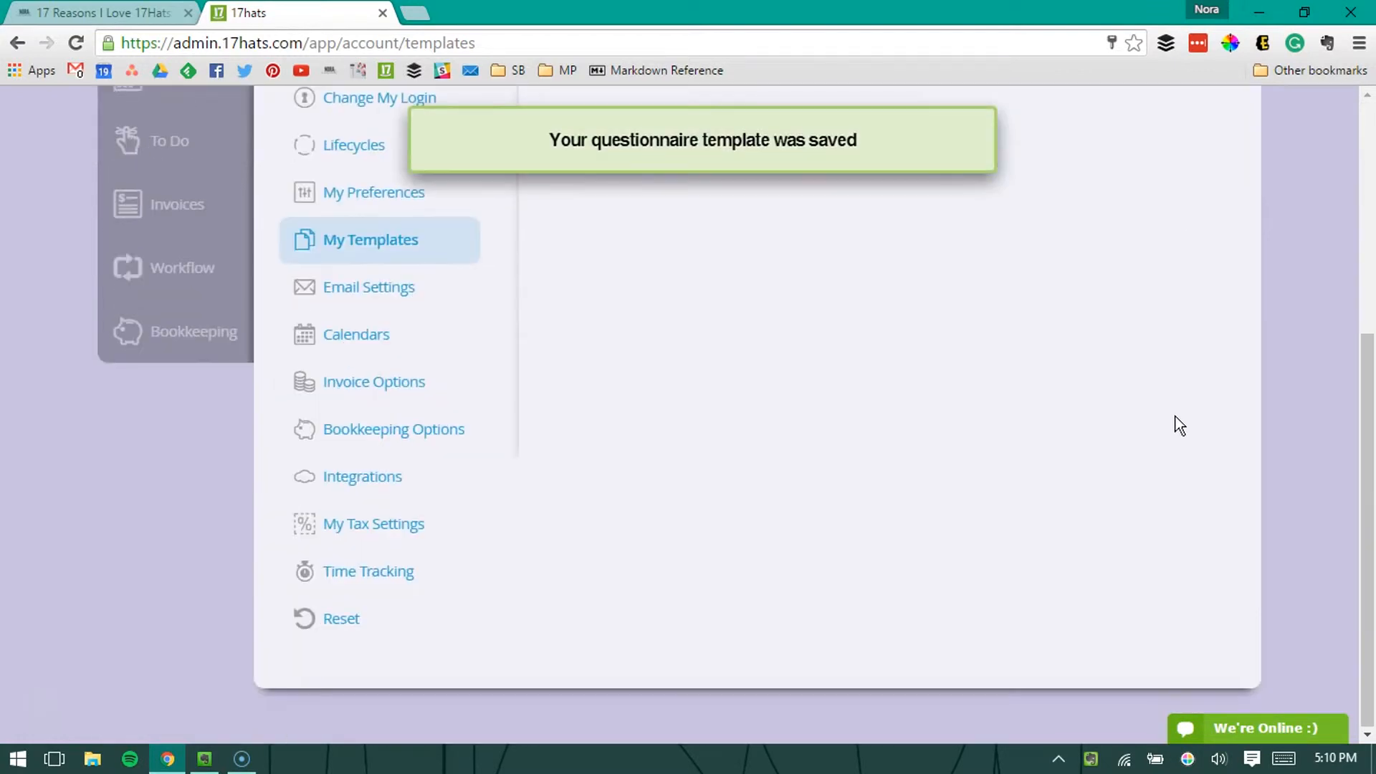
pyautogui.scroll(-10, 1174, 416)
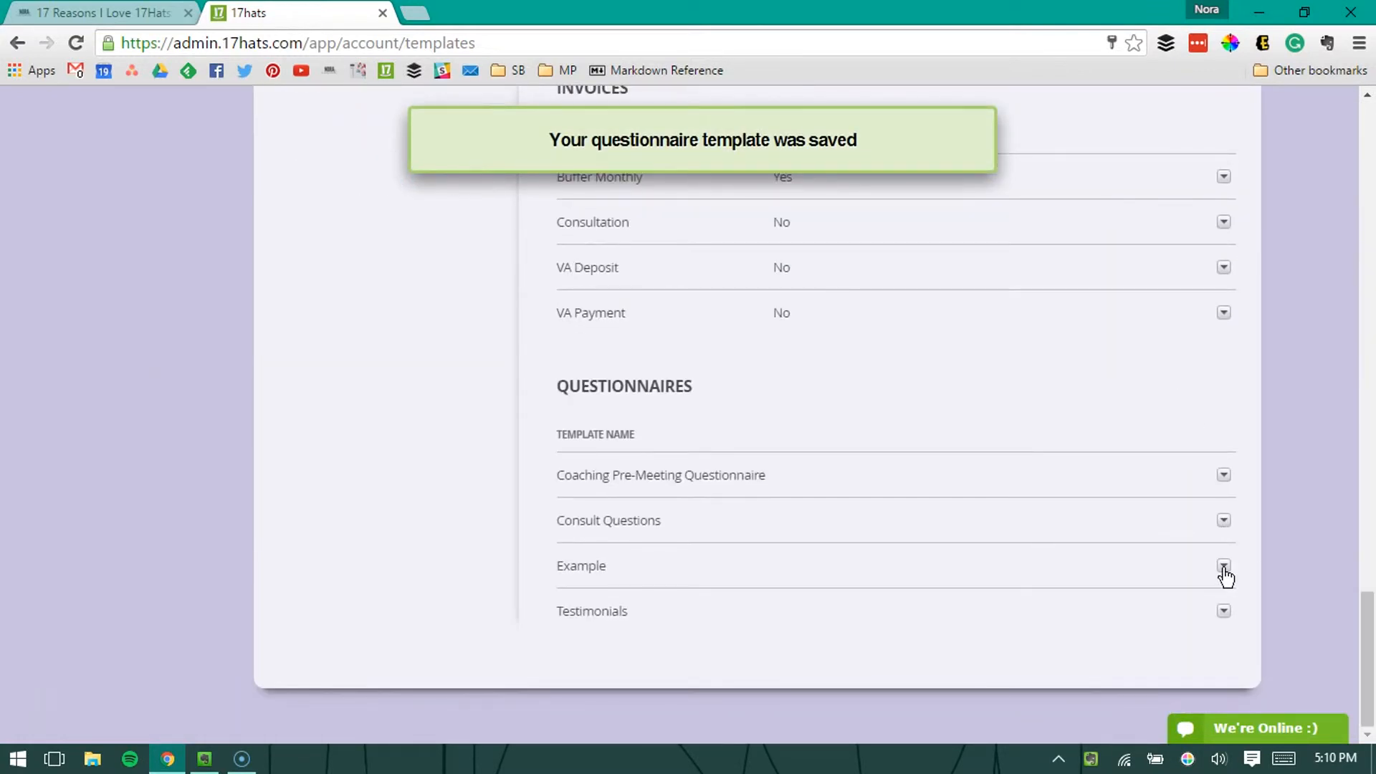
pyautogui.click(1223, 568)
pyautogui.click(1224, 567)
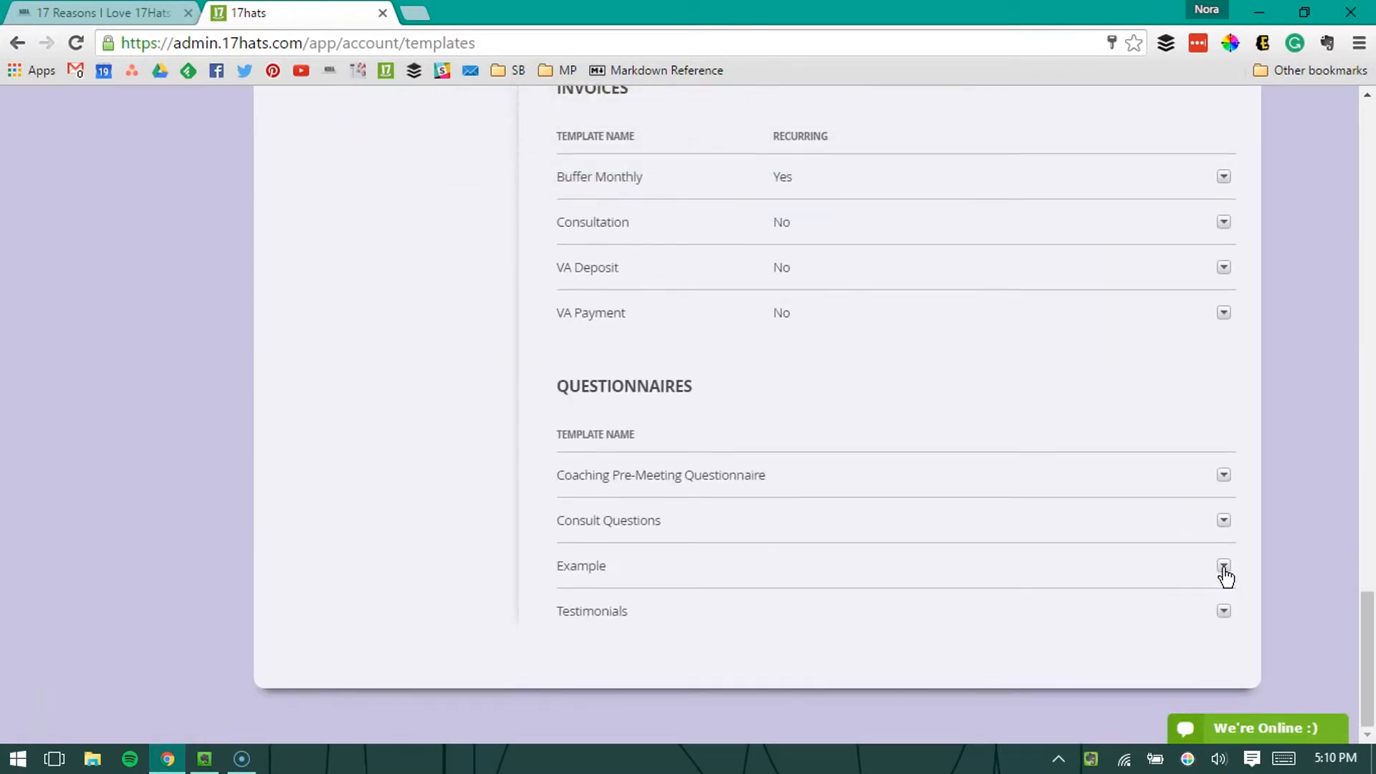
# Step: Go to the active projects and open the Business Manager project to view its important documents
pyautogui.scroll(15, 878, 423)
pyautogui.scroll(9, 878, 415)
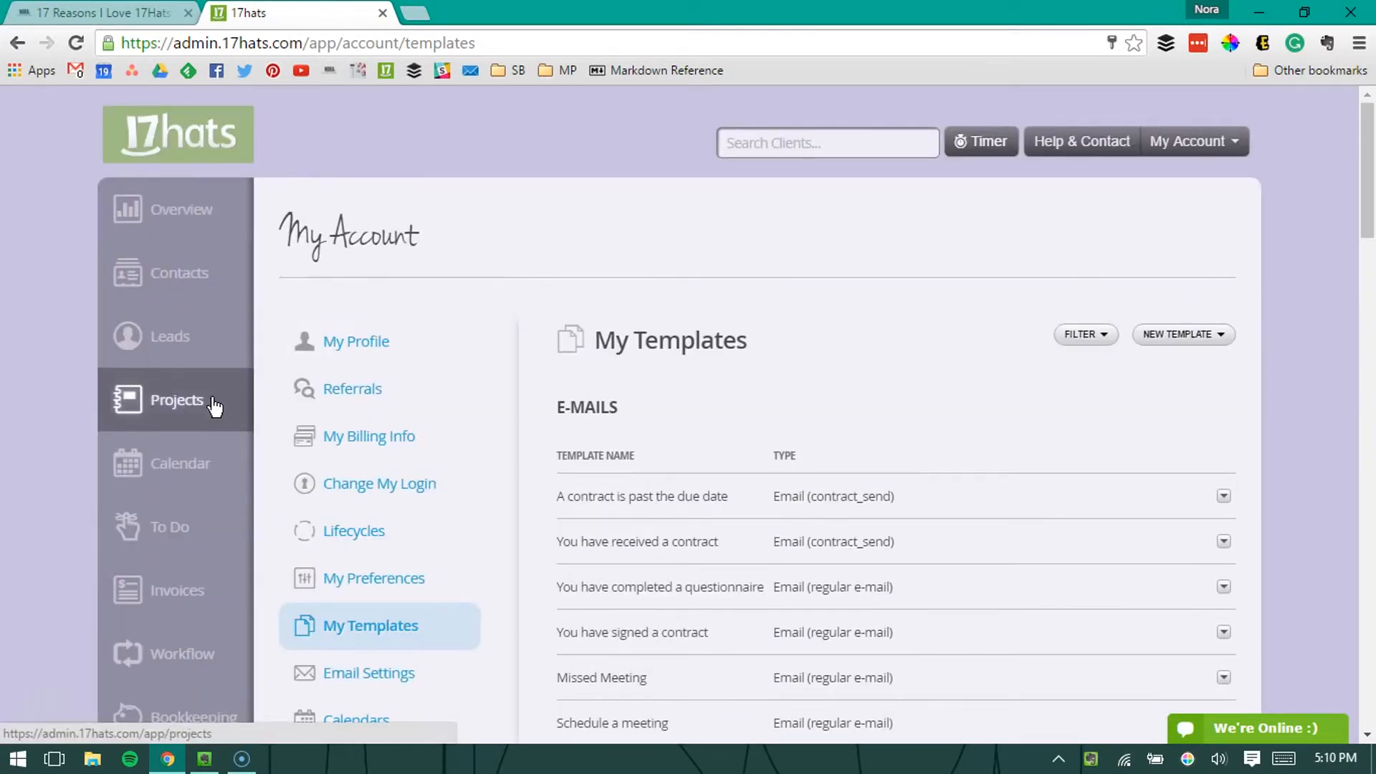
pyautogui.click(214, 406)
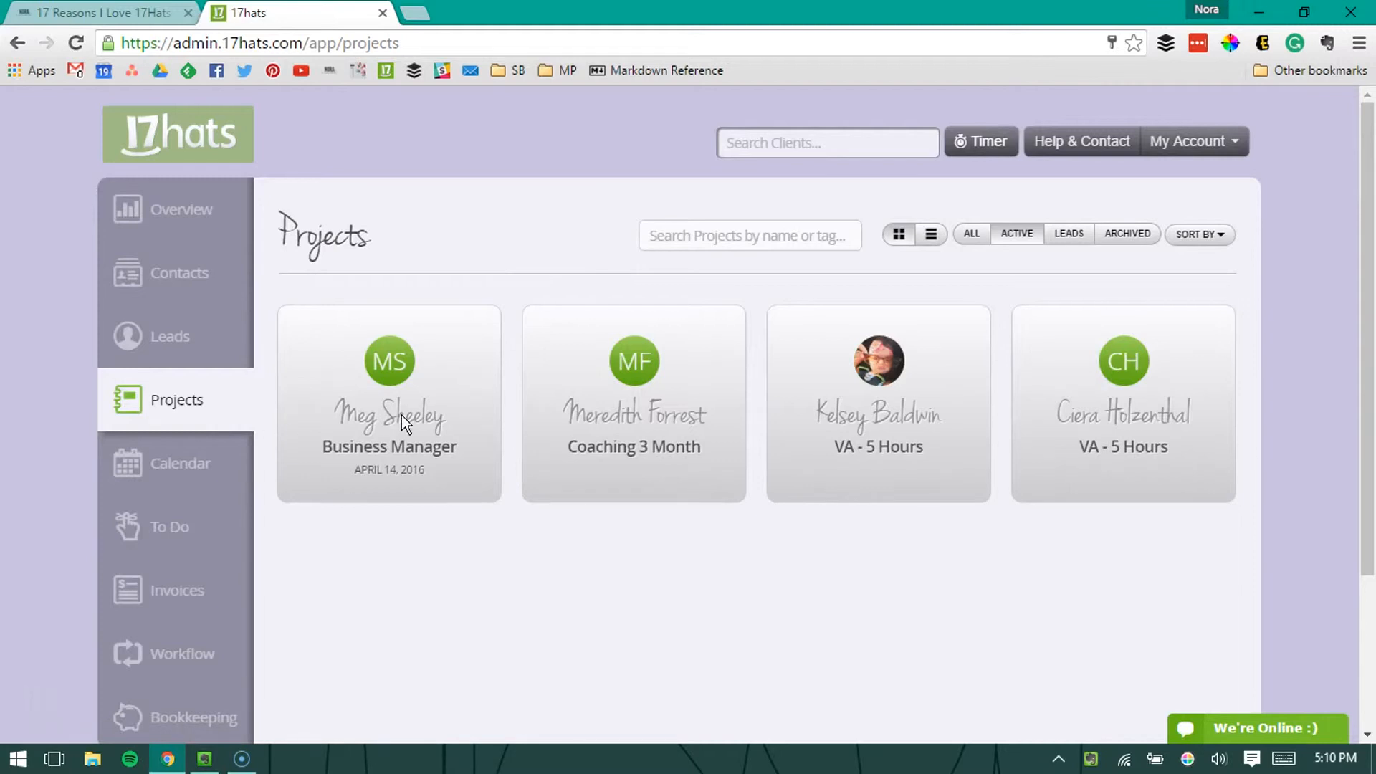
pyautogui.click(422, 430)
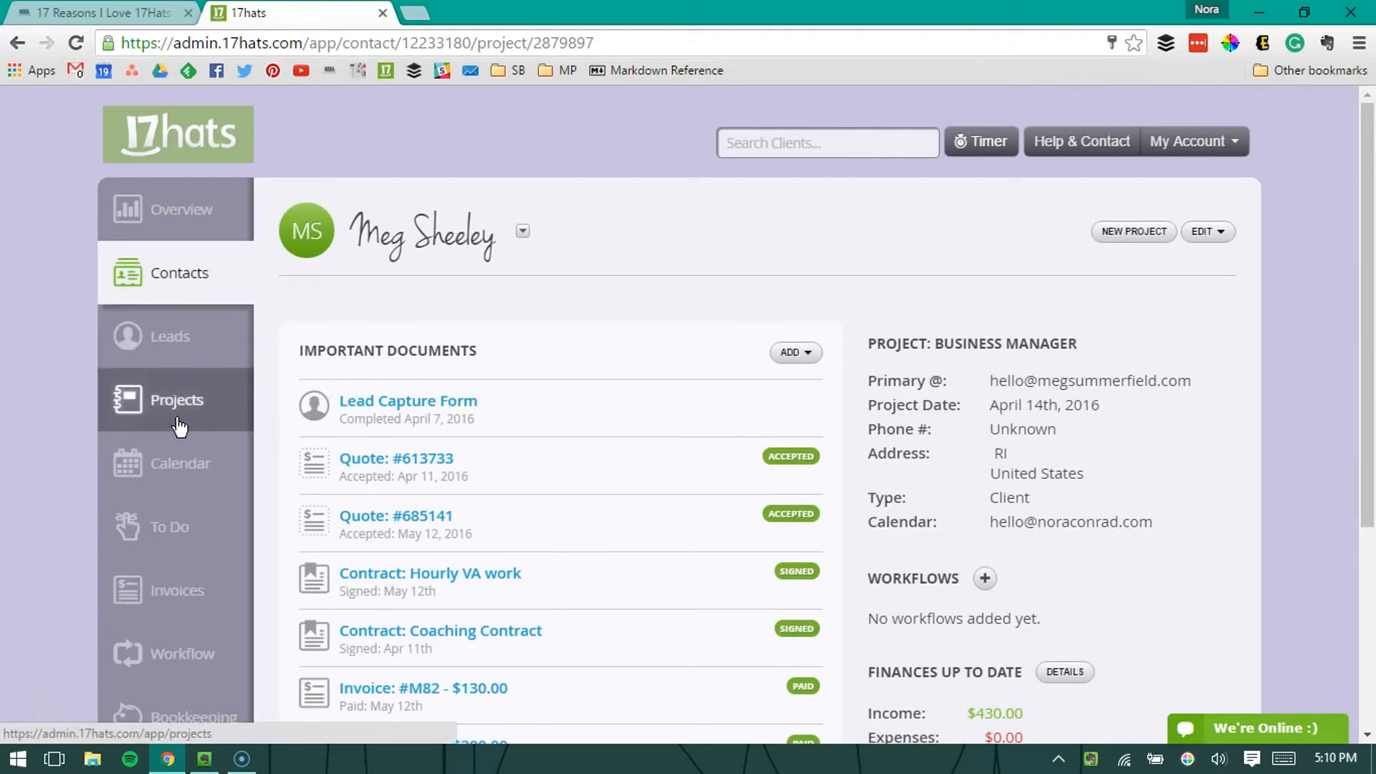
# Step: Return to the projects and open the Coaching Pre-Meeting Questionnaire of the Coaching 3 Month project
pyautogui.click(180, 391)
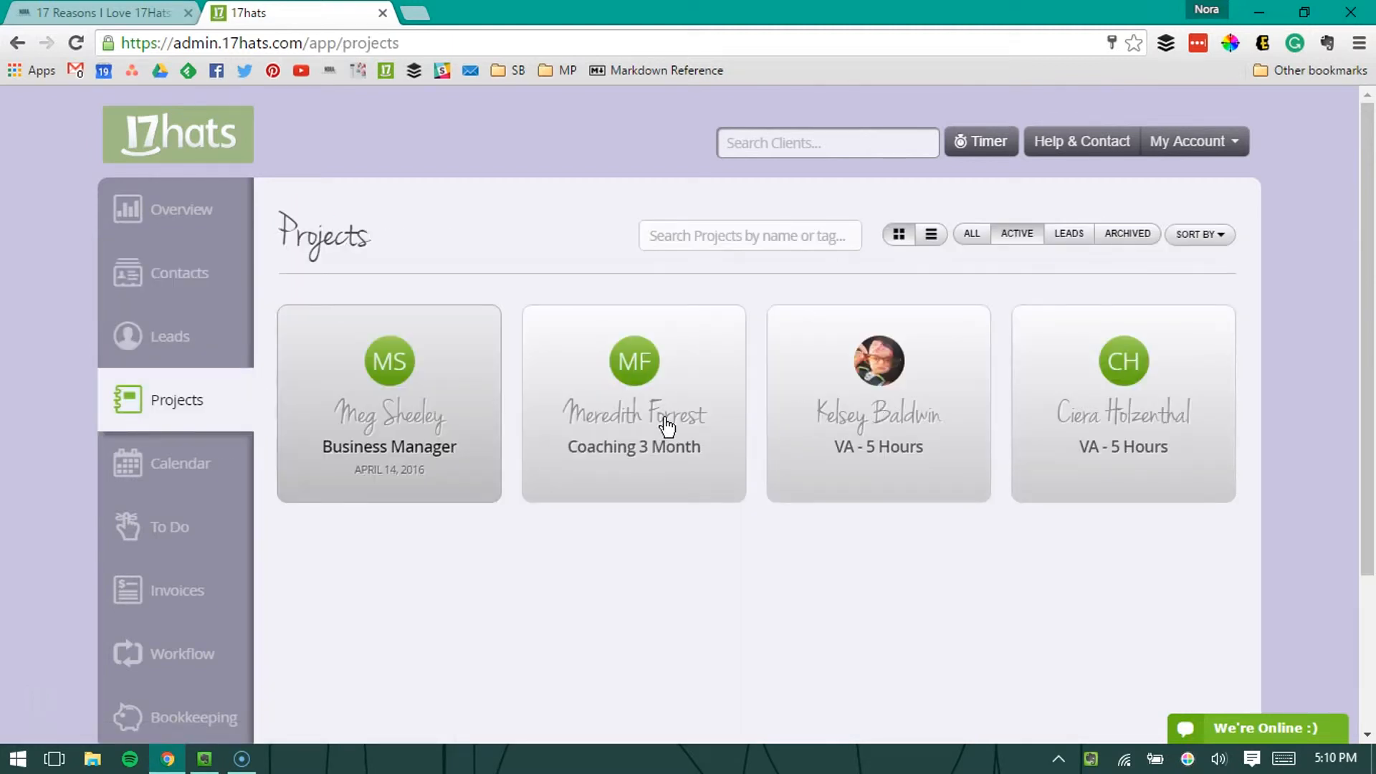
pyautogui.click(568, 470)
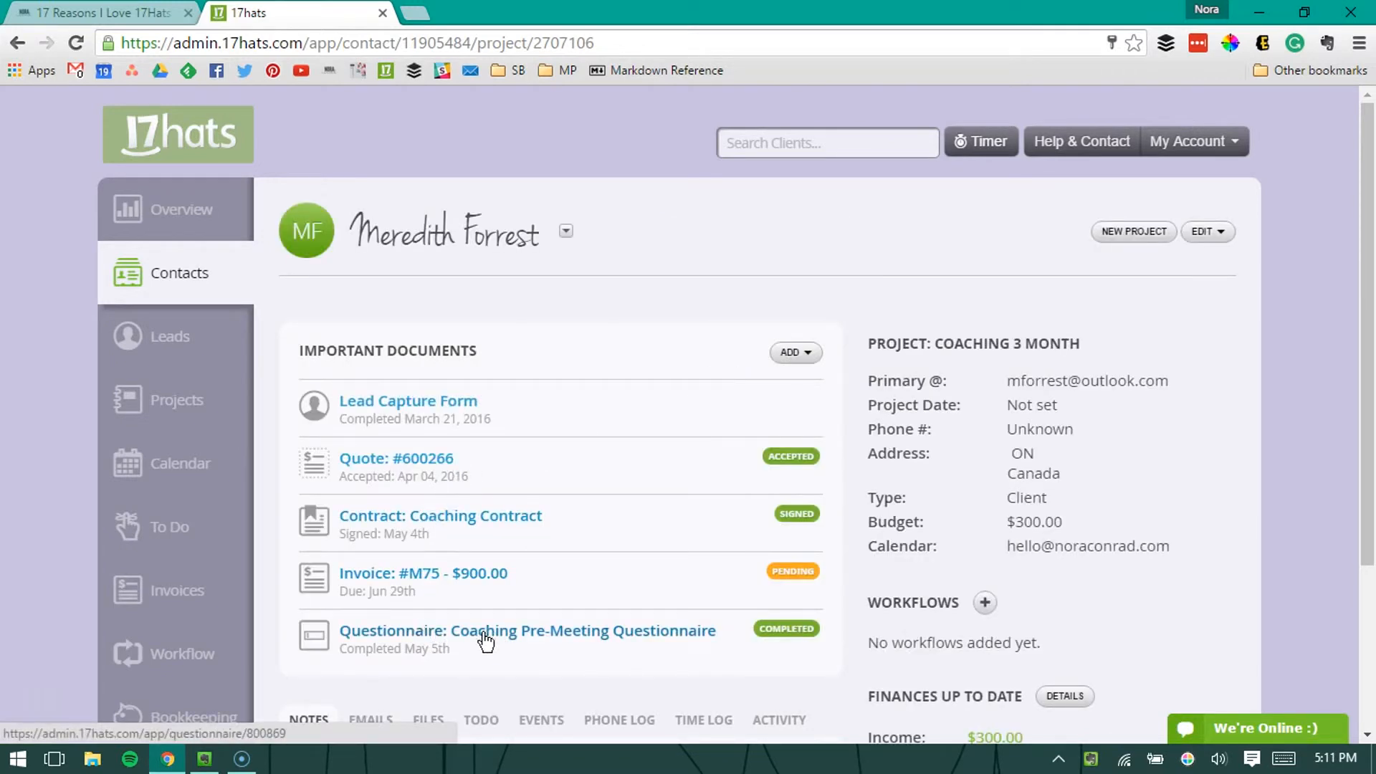
pyautogui.click(518, 630)
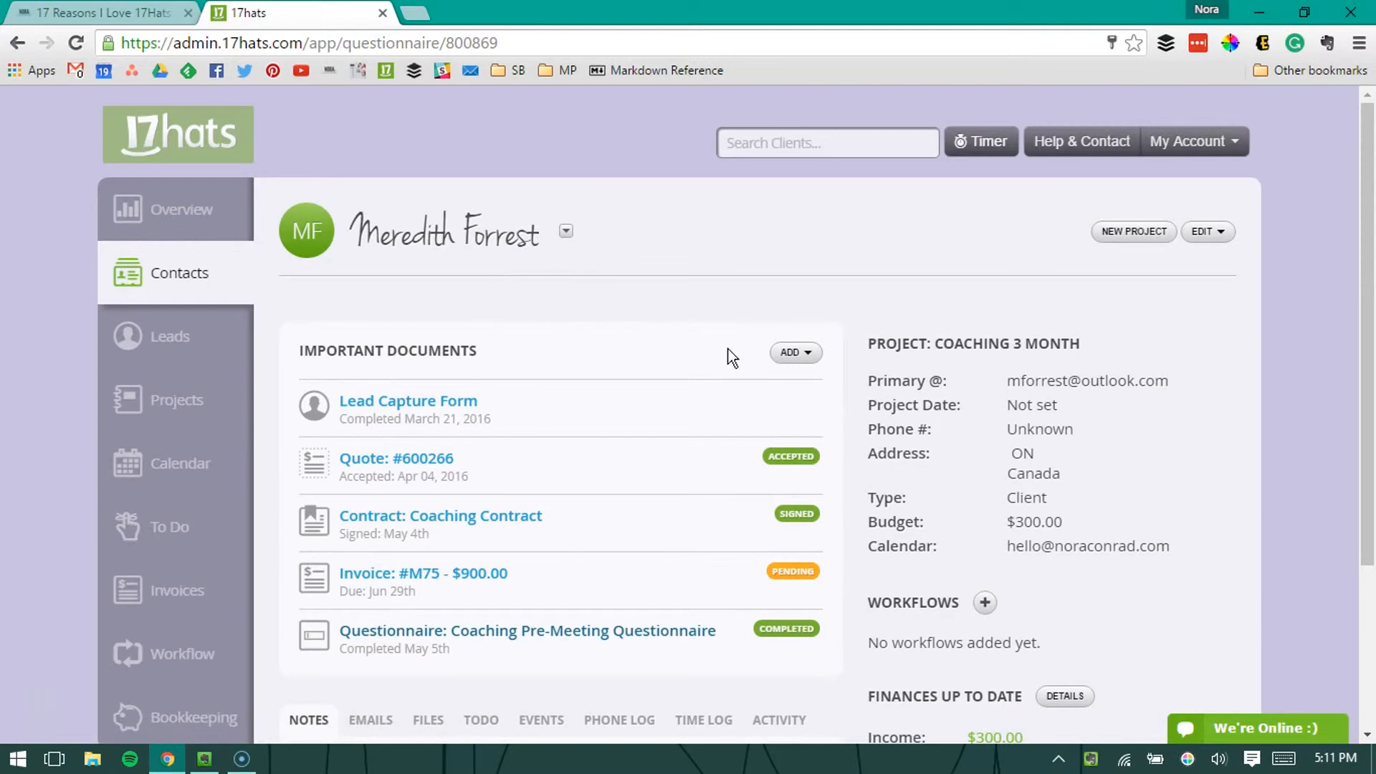
# Step: Look through the client's questionnaire answers and check the edit options offered for the completed questionnaire
pyautogui.scroll(-10, 779, 347)
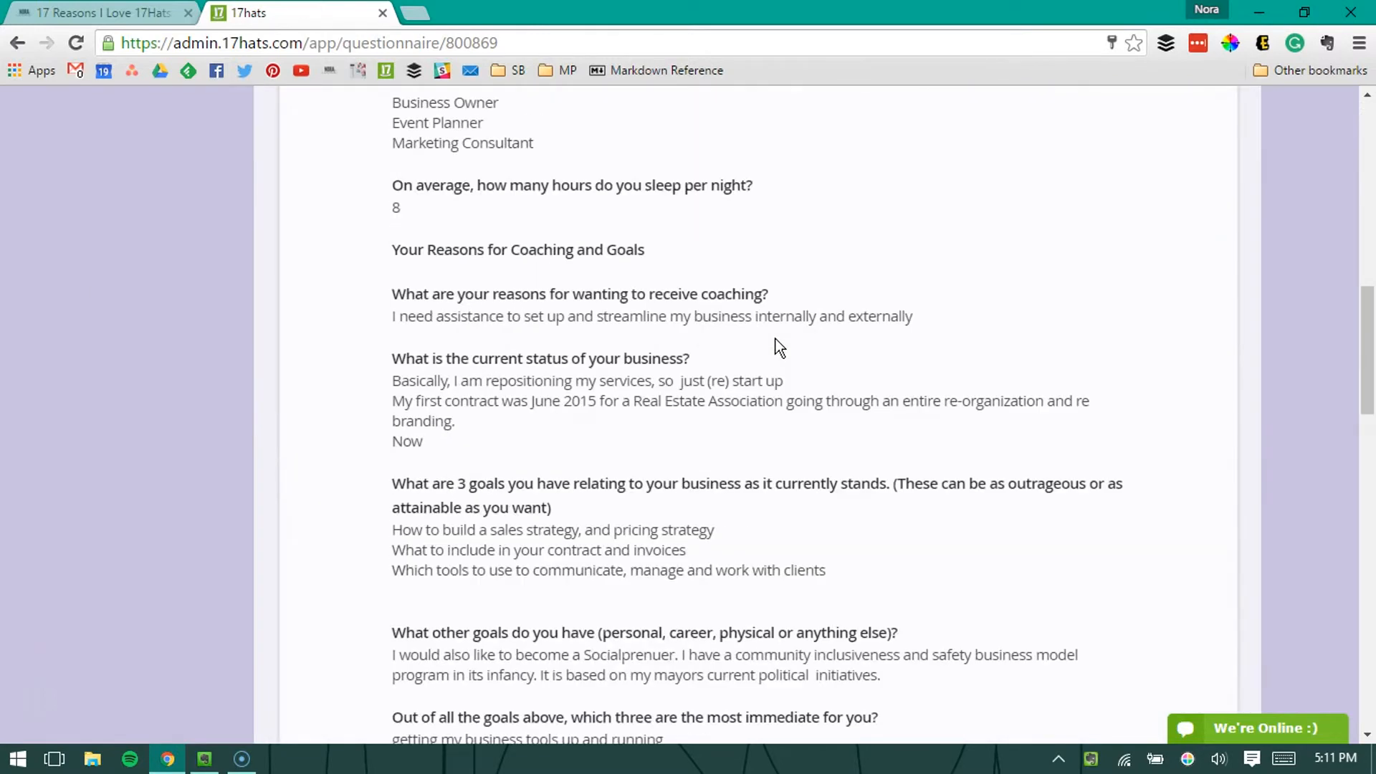
pyautogui.scroll(-10, 778, 347)
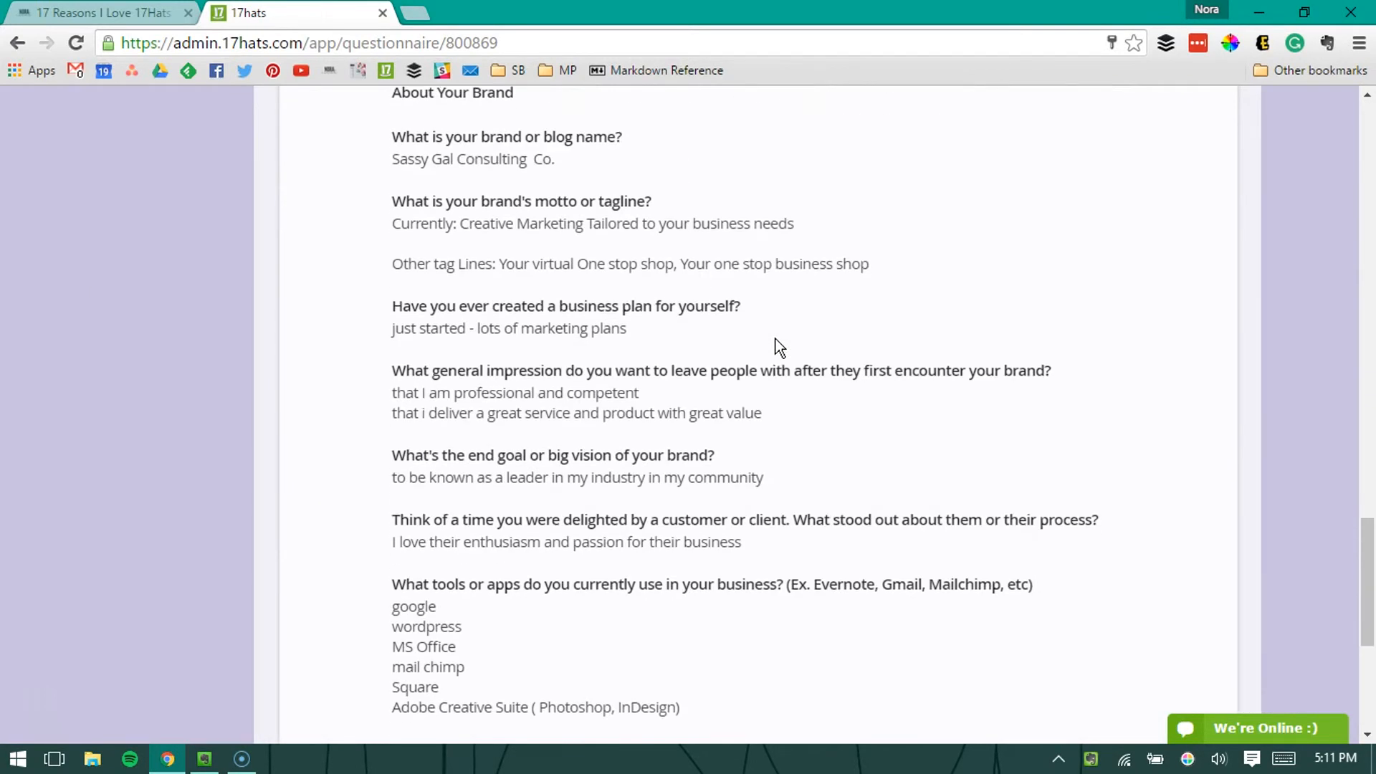
pyautogui.scroll(20, 1261, 482)
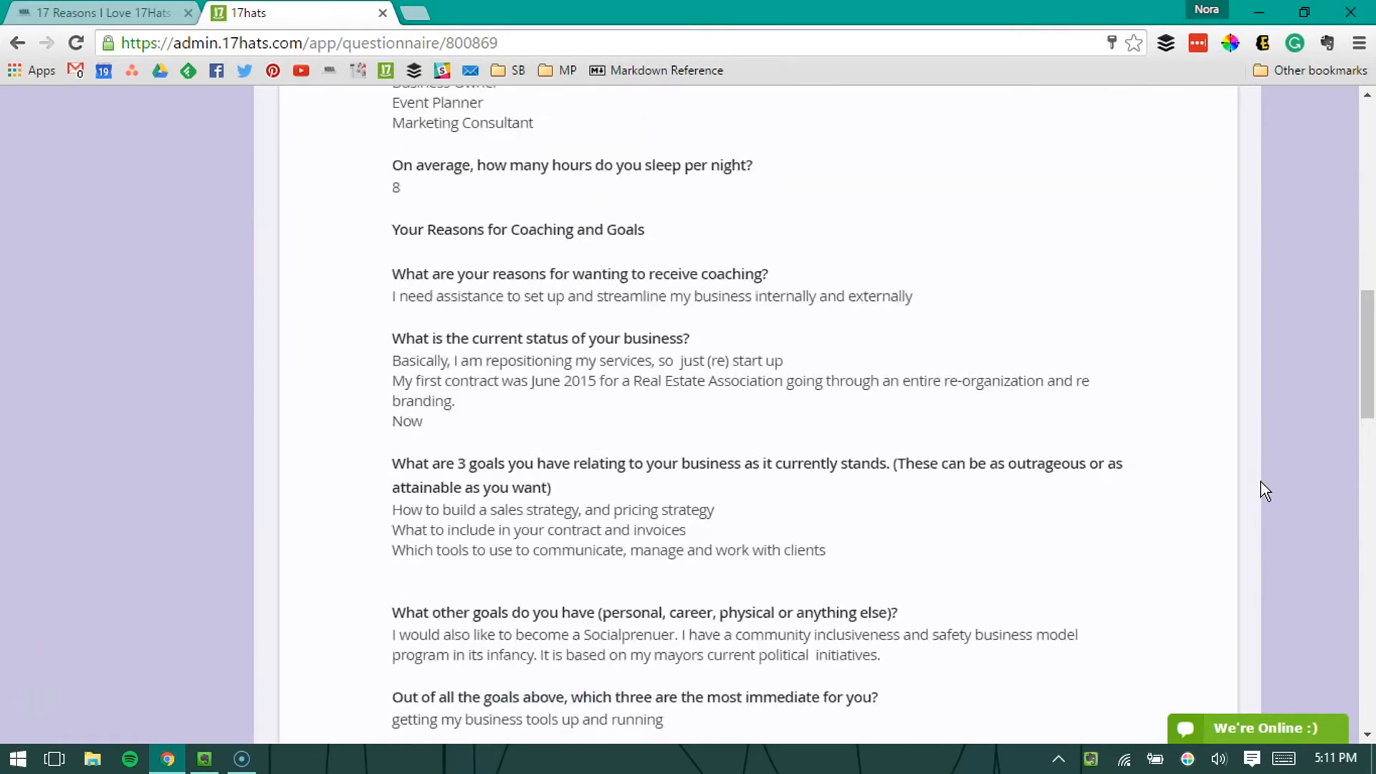
pyautogui.scroll(2, 1267, 486)
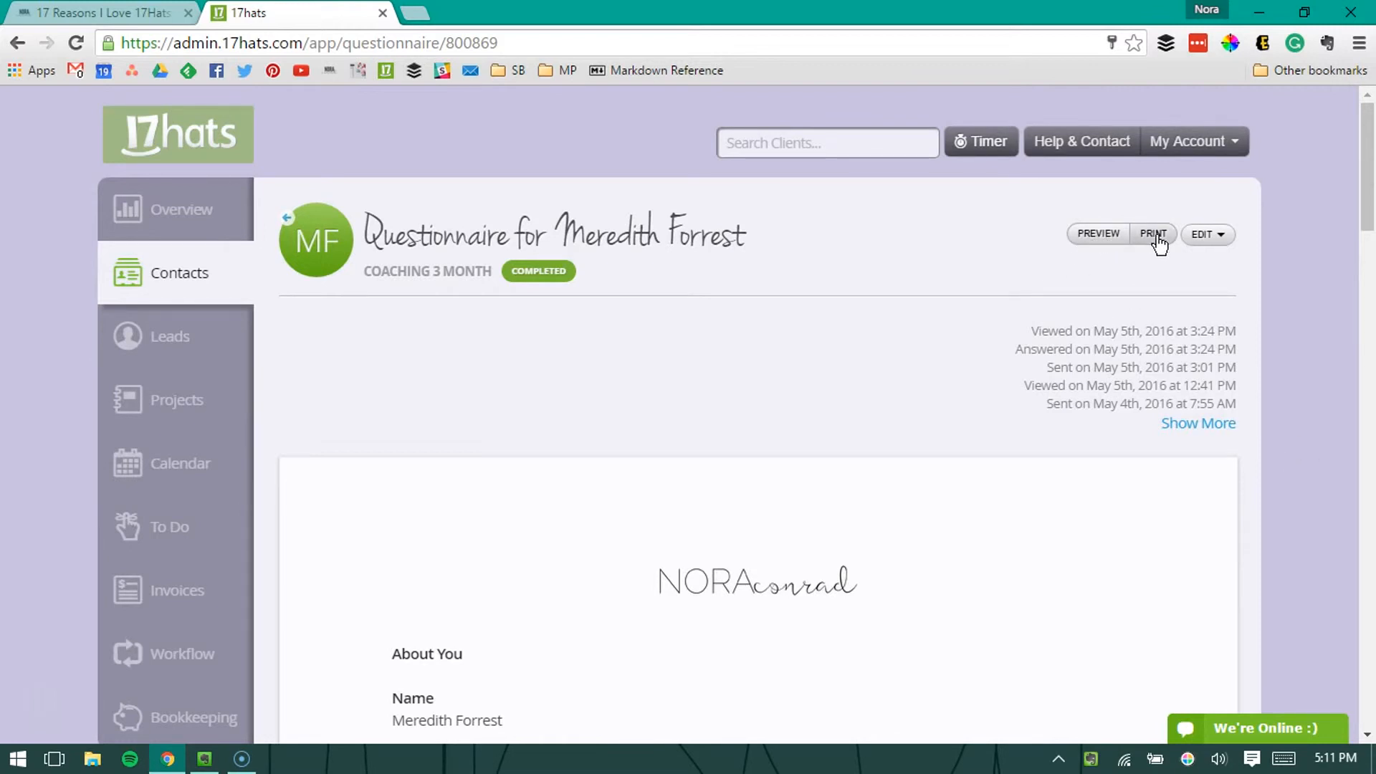
pyautogui.click(1222, 250)
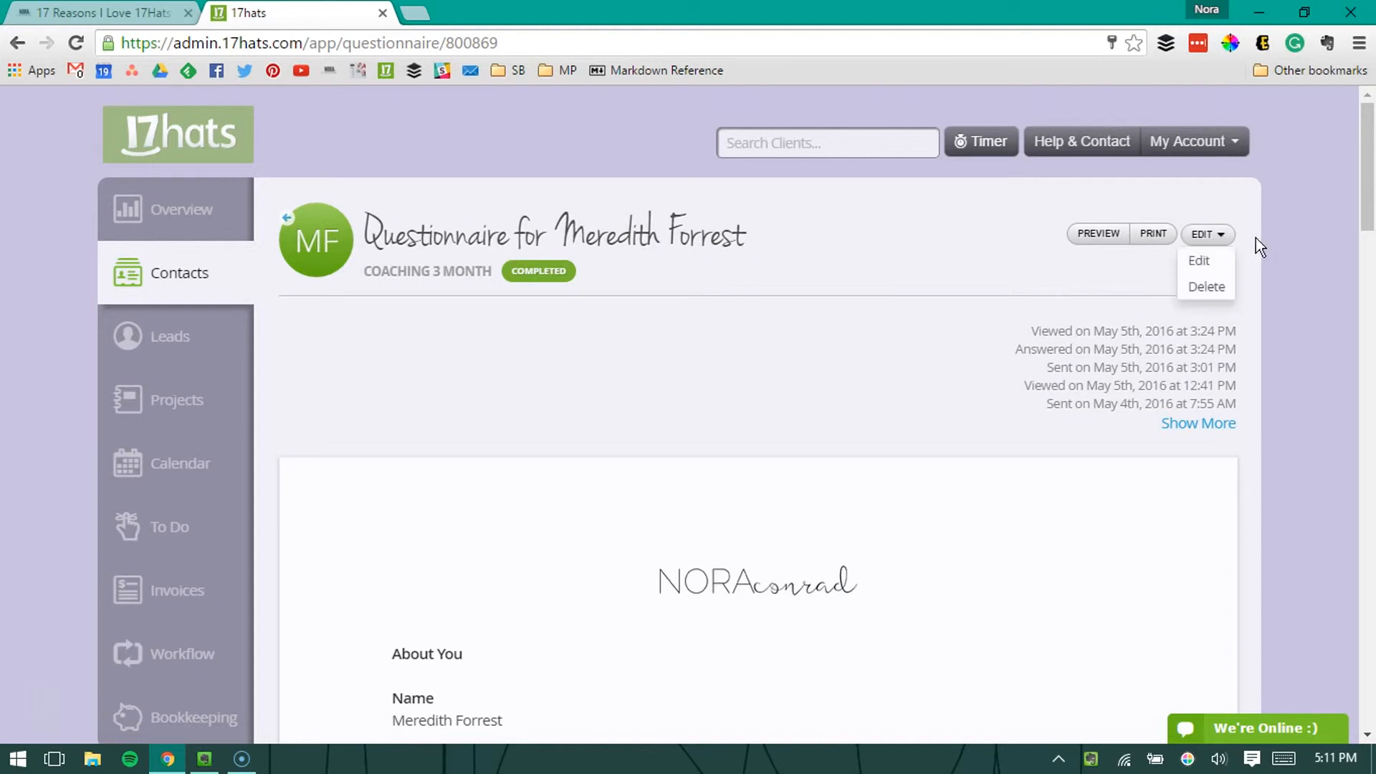
pyautogui.click(1316, 219)
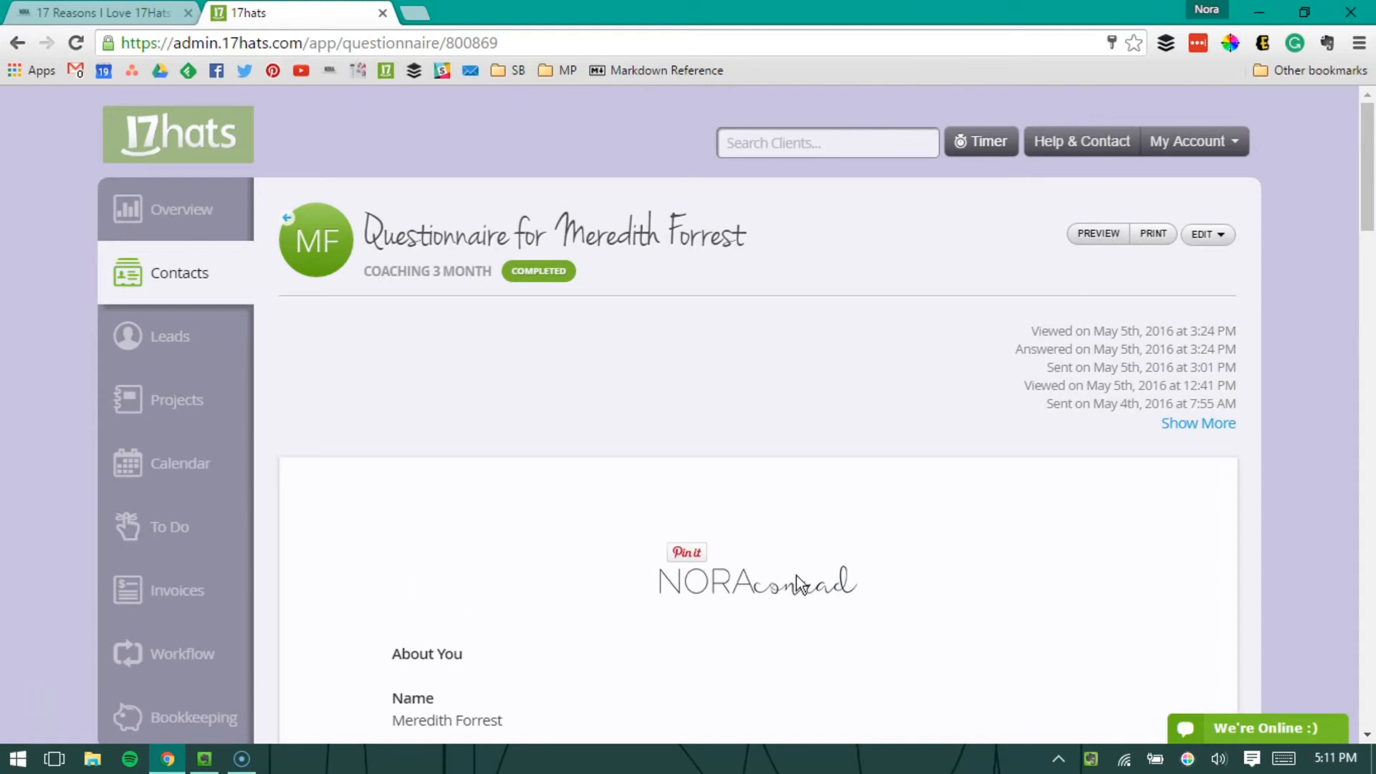
# Step: Go to the lead capture forms in the leads area and view the Coaching form as clients see it
pyautogui.click(157, 336)
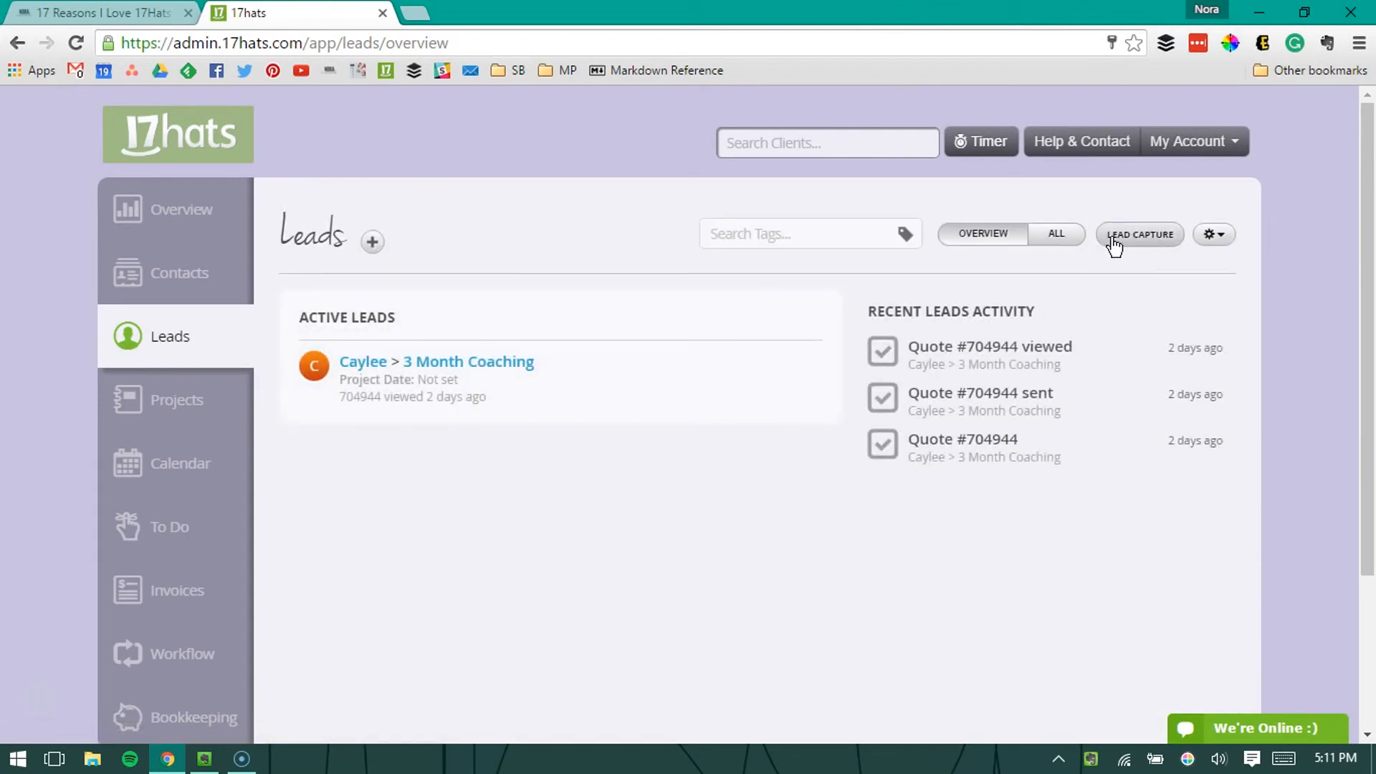
pyautogui.click(1110, 237)
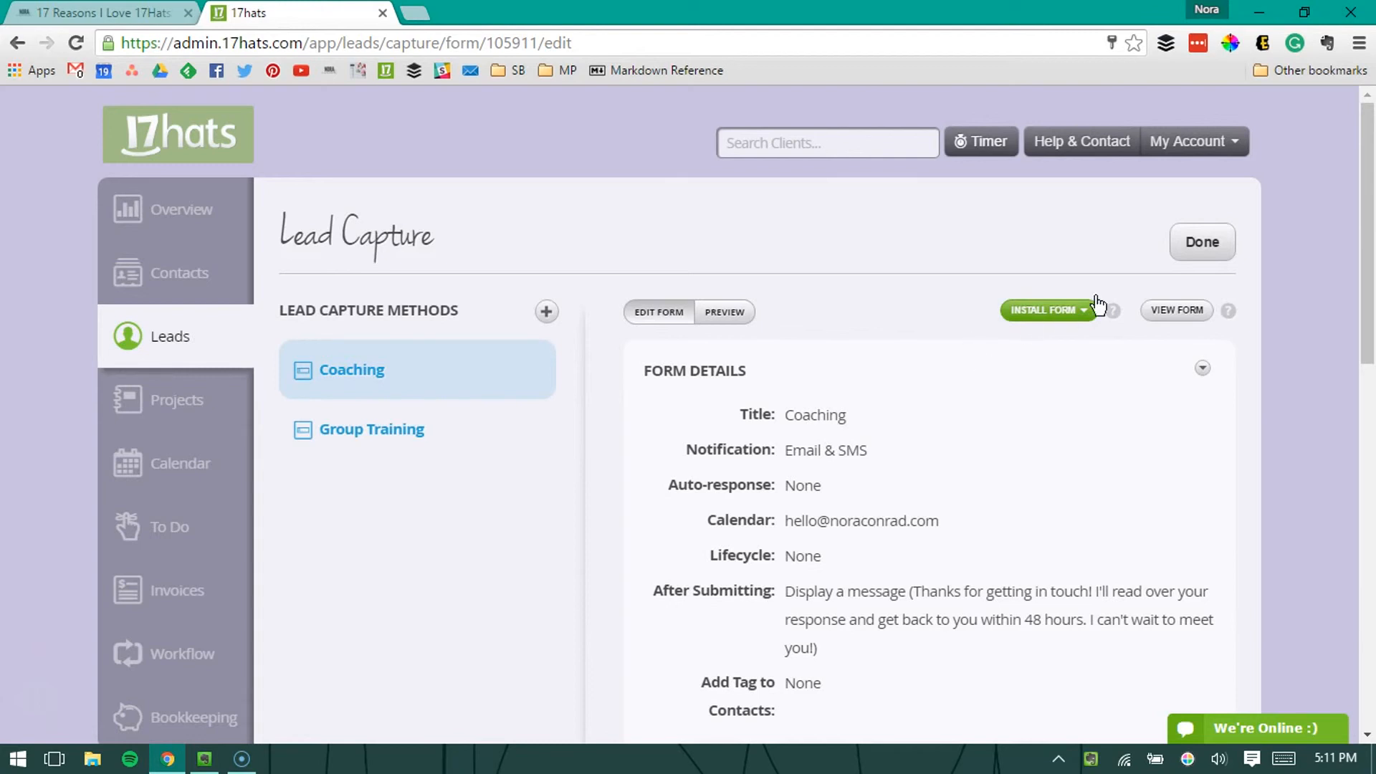
pyautogui.click(1174, 312)
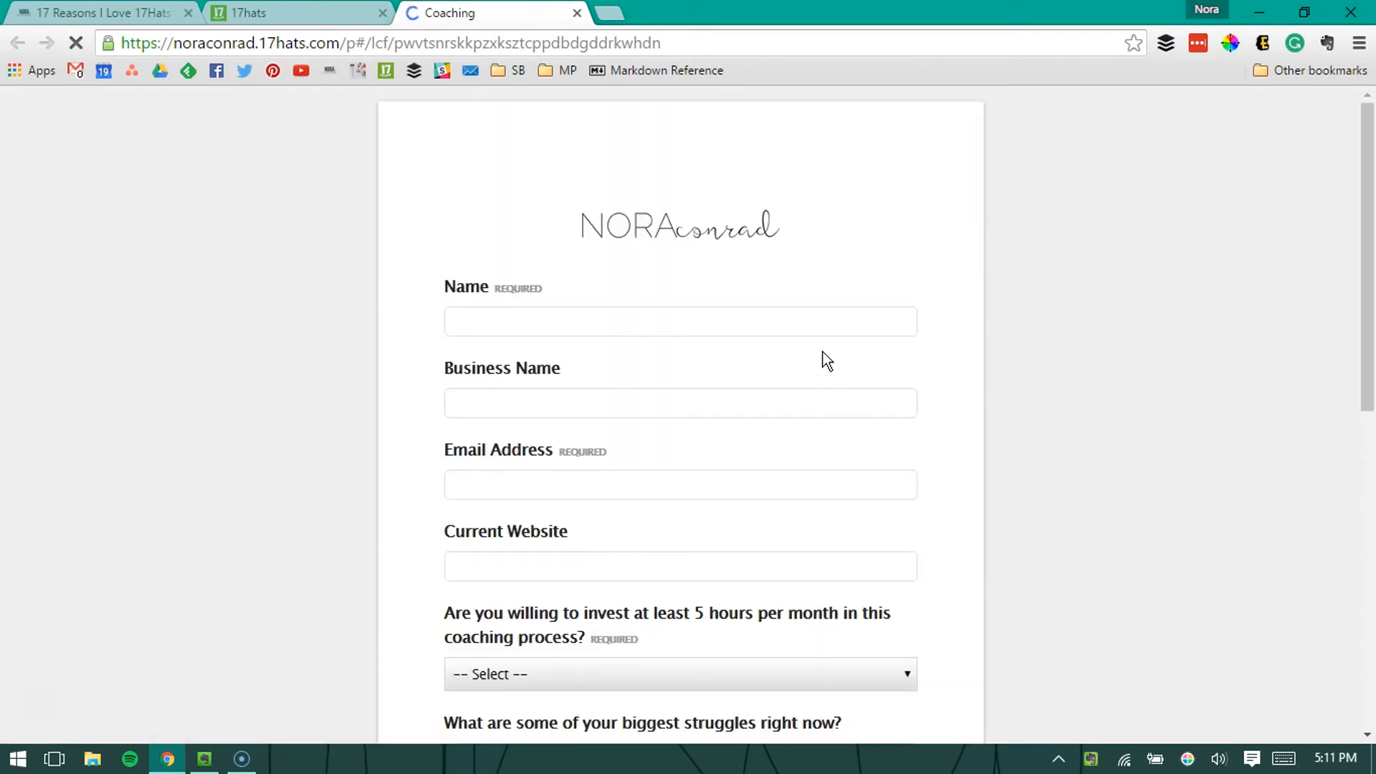
# Step: Look through the Coaching form's questions and check the answer choices for investing at least 5 hours per month
pyautogui.scroll(-9, 822, 351)
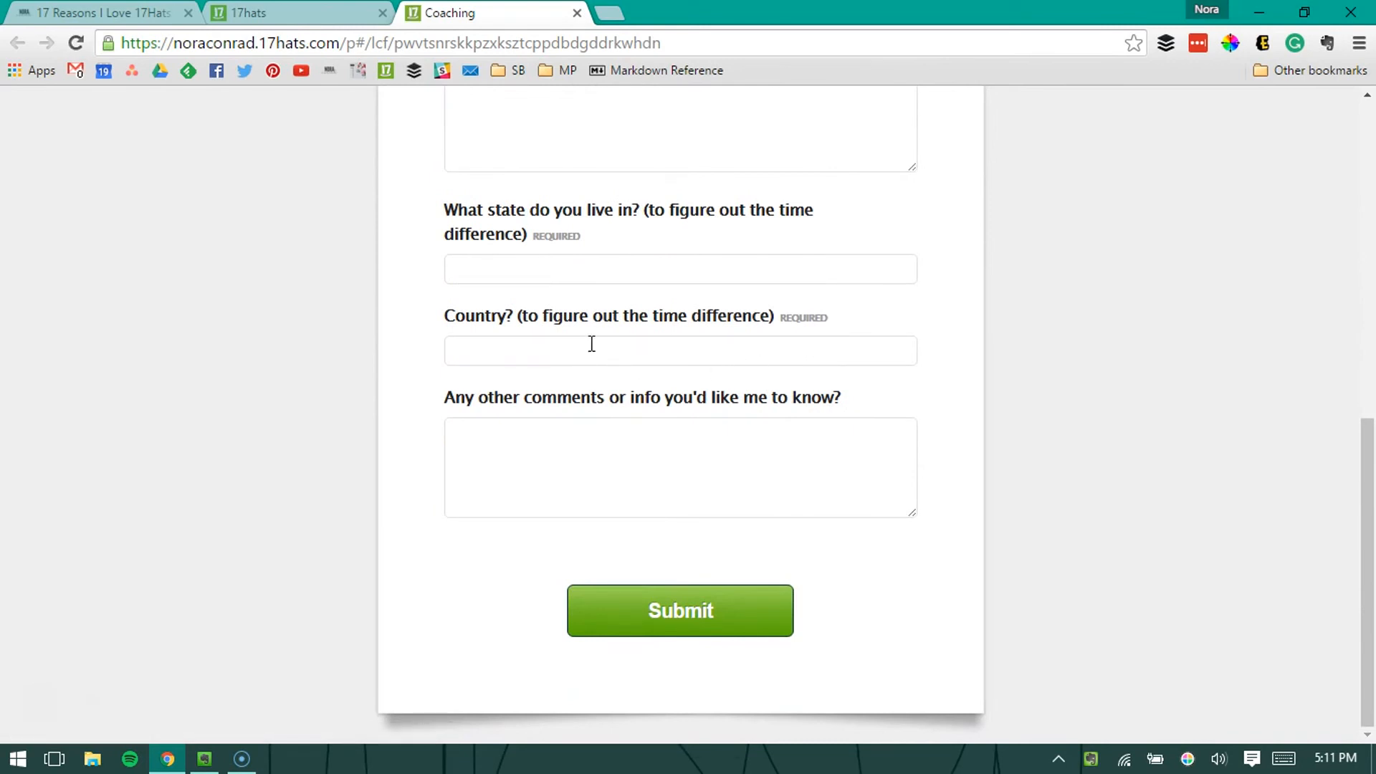
pyautogui.scroll(7, 592, 344)
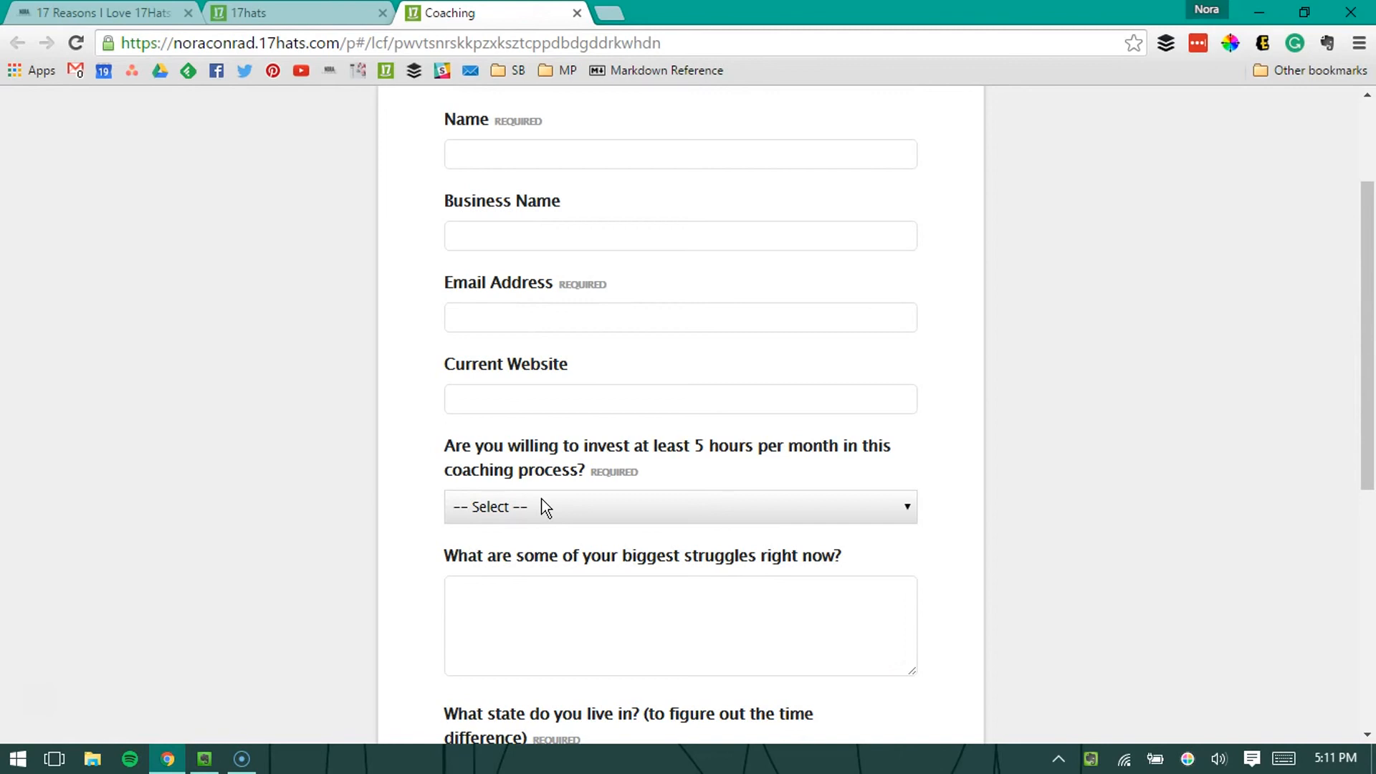
pyautogui.scroll(-1, 573, 503)
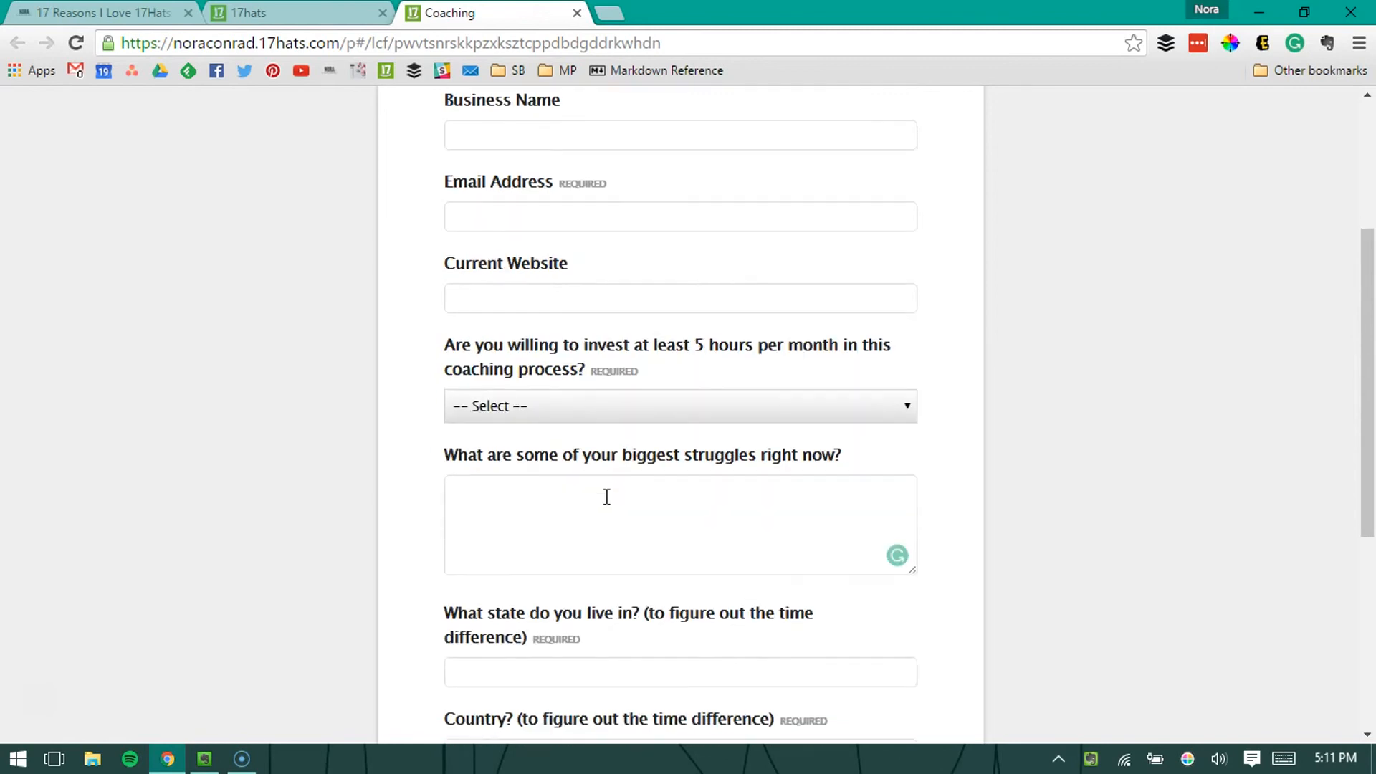
pyautogui.click(639, 410)
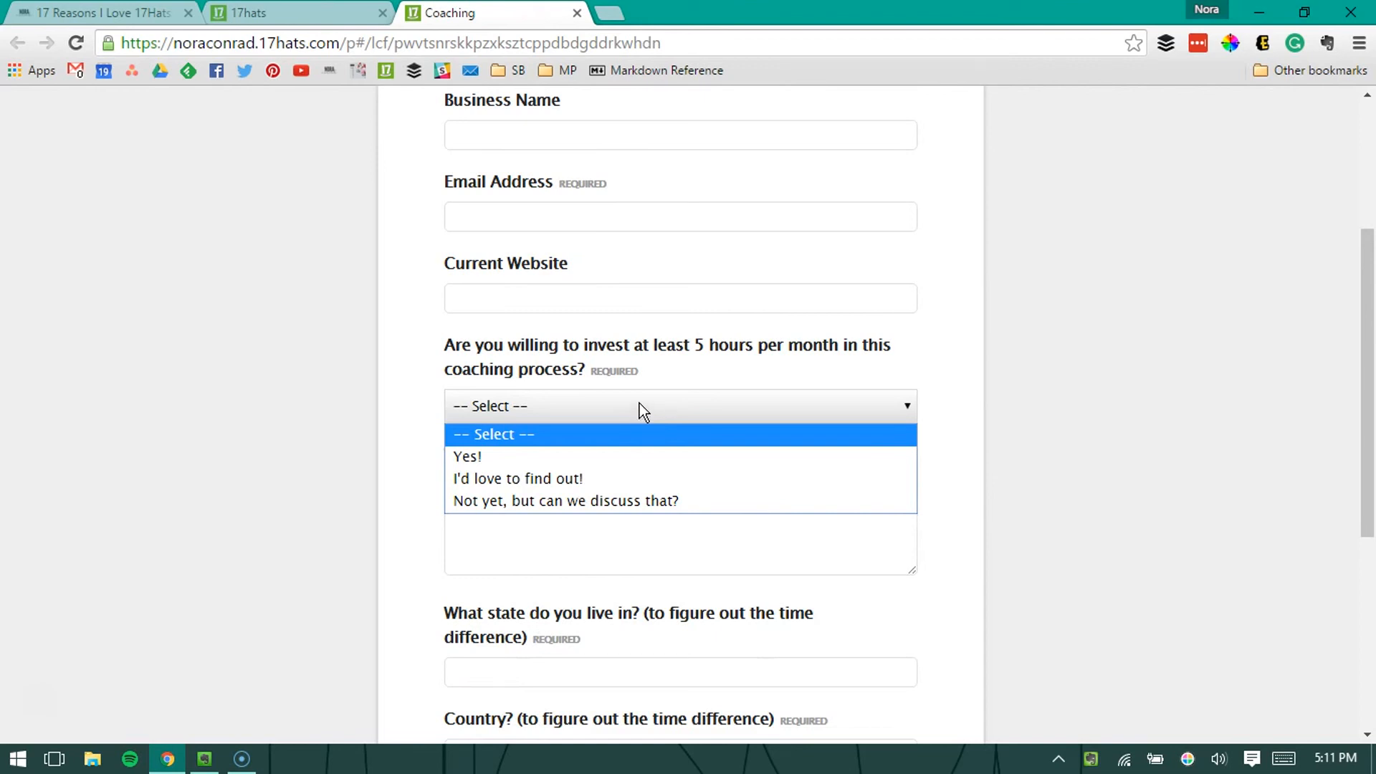
pyautogui.click(639, 405)
# Step: Return to the 17hats lead capture page, open the account settings and look through the available settings sections
pyautogui.click(315, 13)
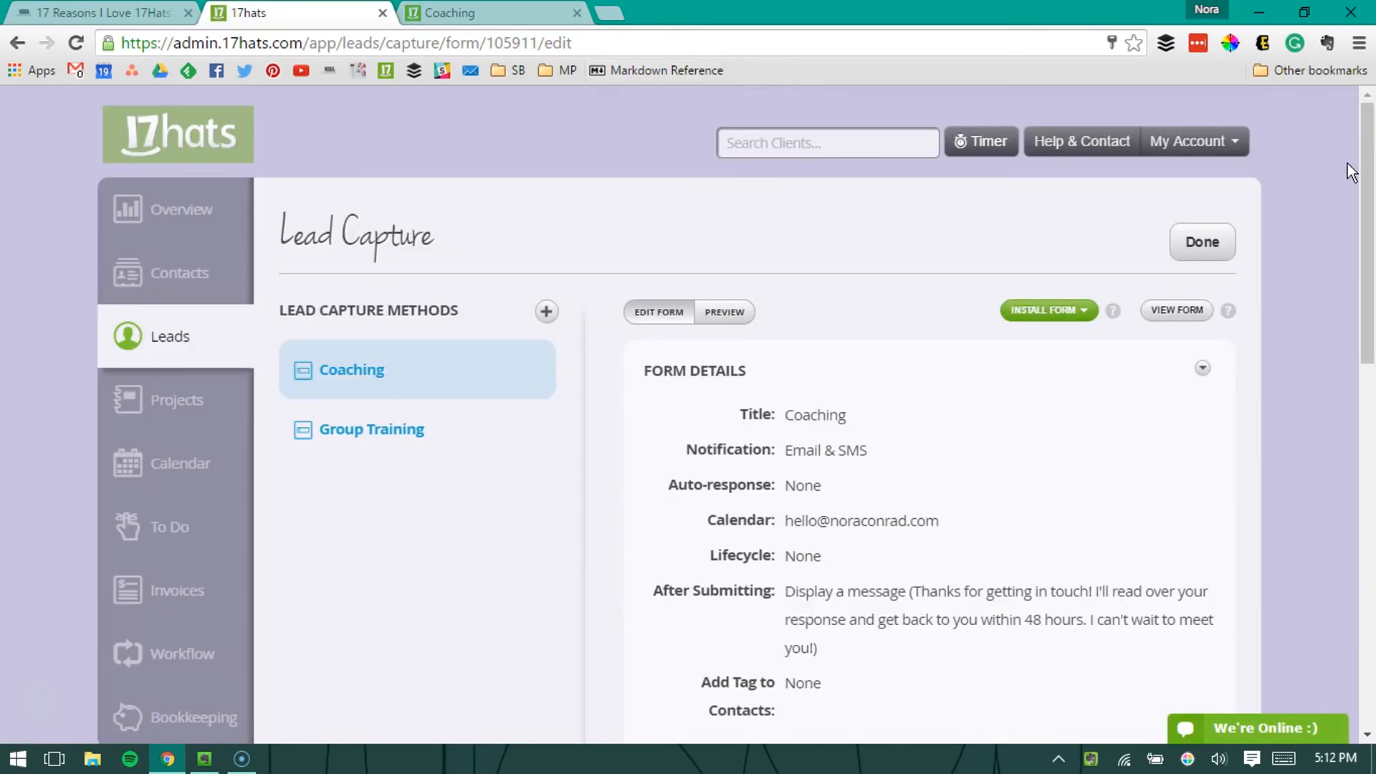
pyautogui.click(1222, 142)
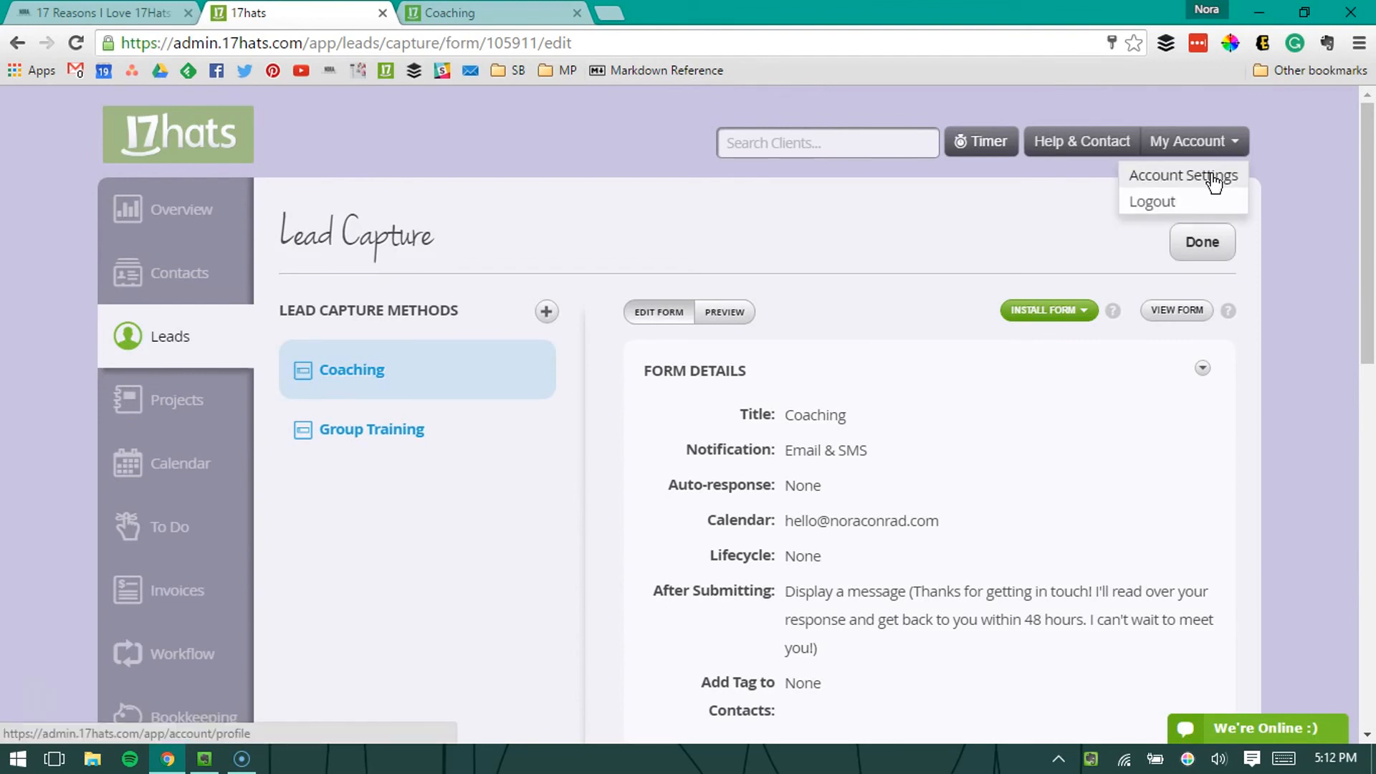
pyautogui.click(1213, 181)
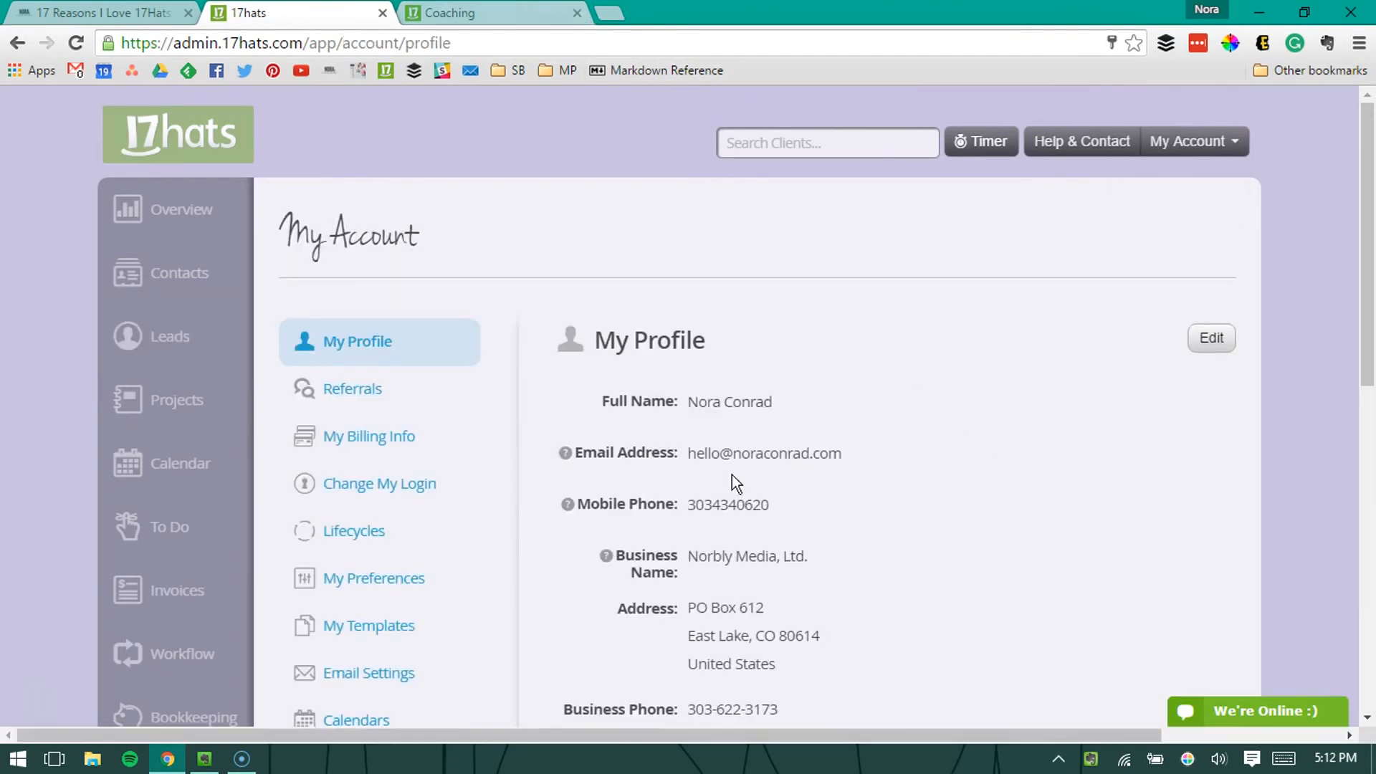
pyautogui.scroll(-3, 461, 557)
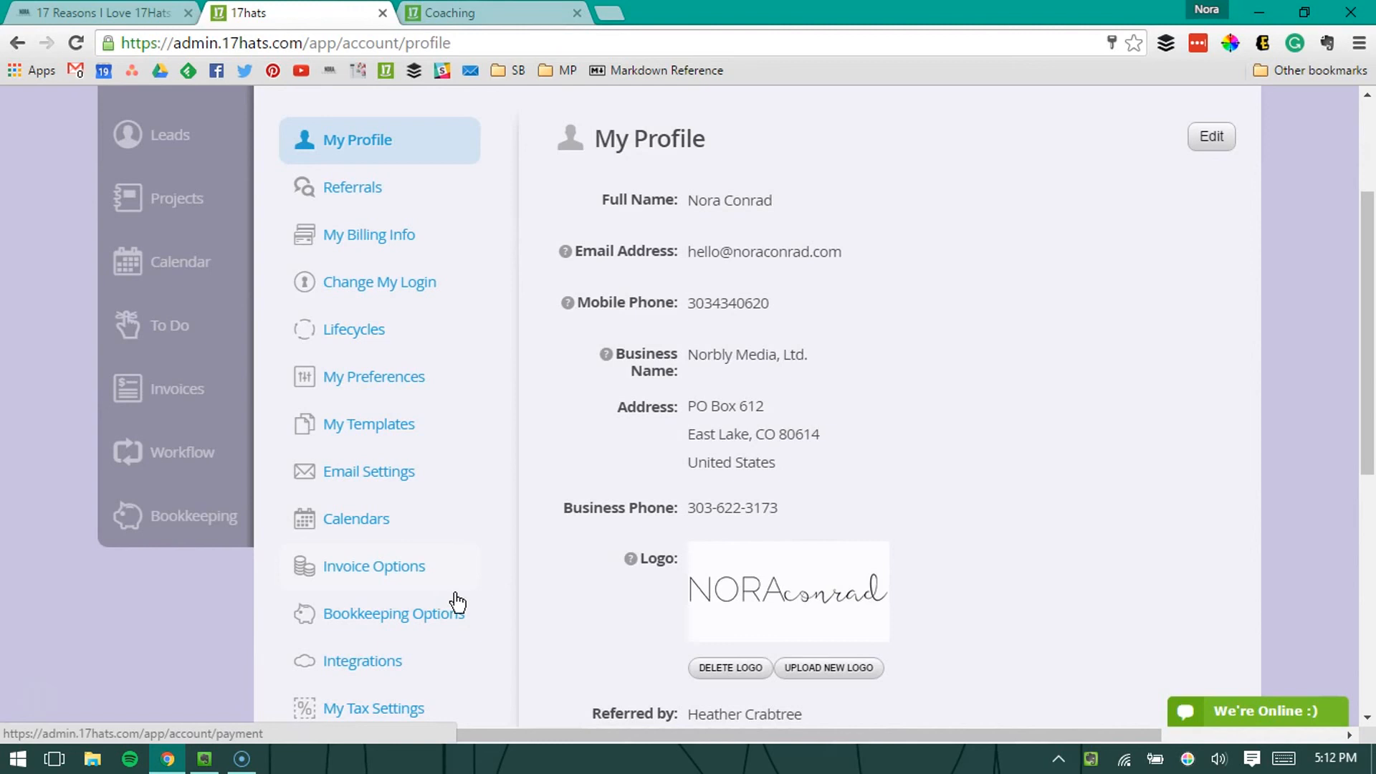
pyautogui.scroll(-3, 457, 602)
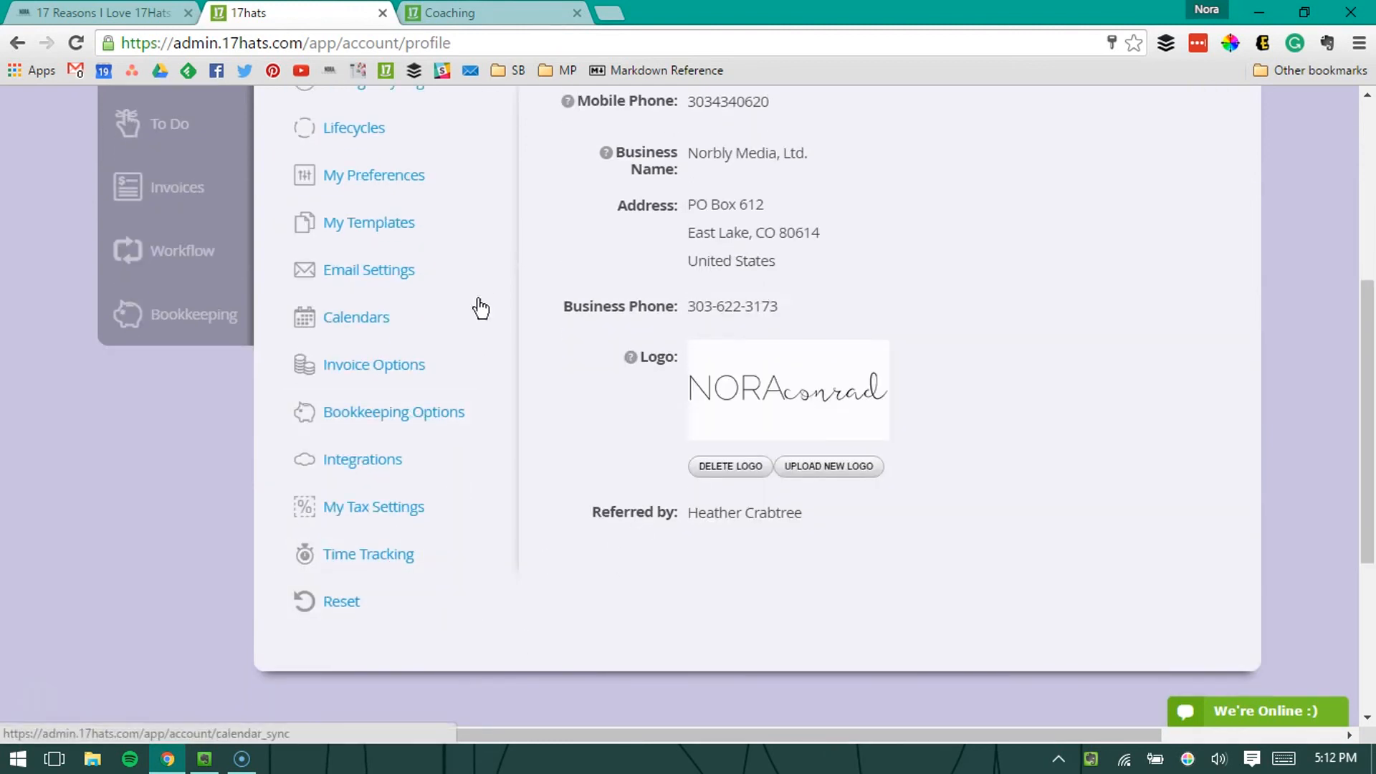